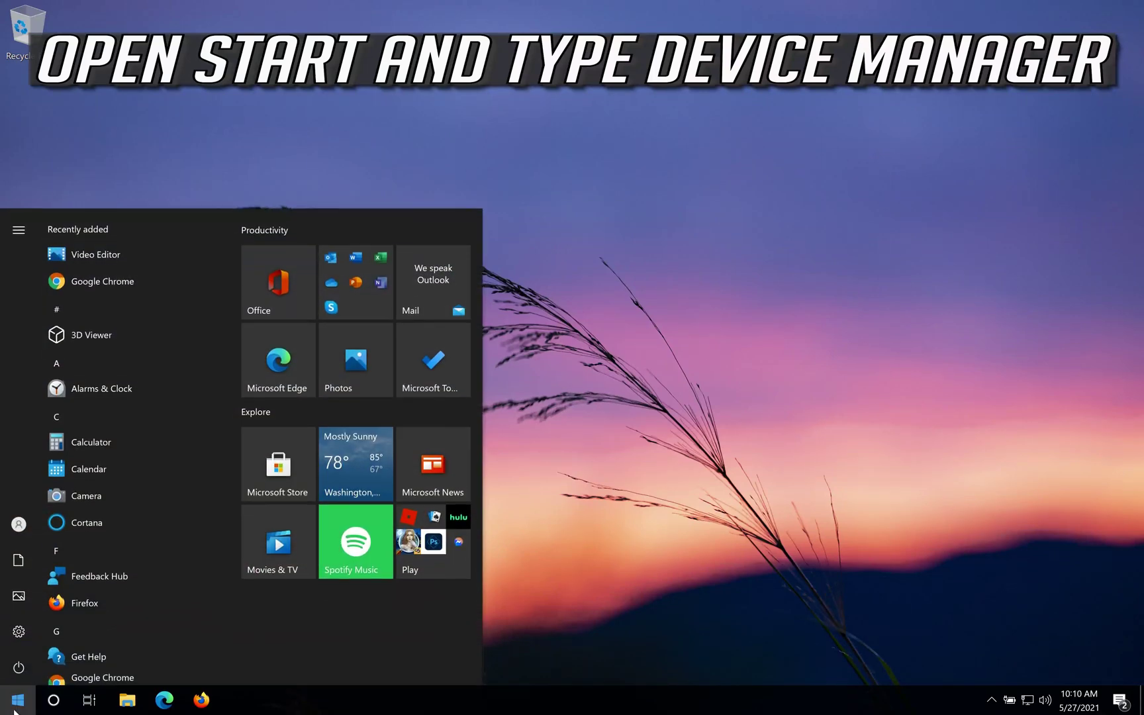
Search the Start menu for "device manager"
{"action": "type", "text": "devi"}
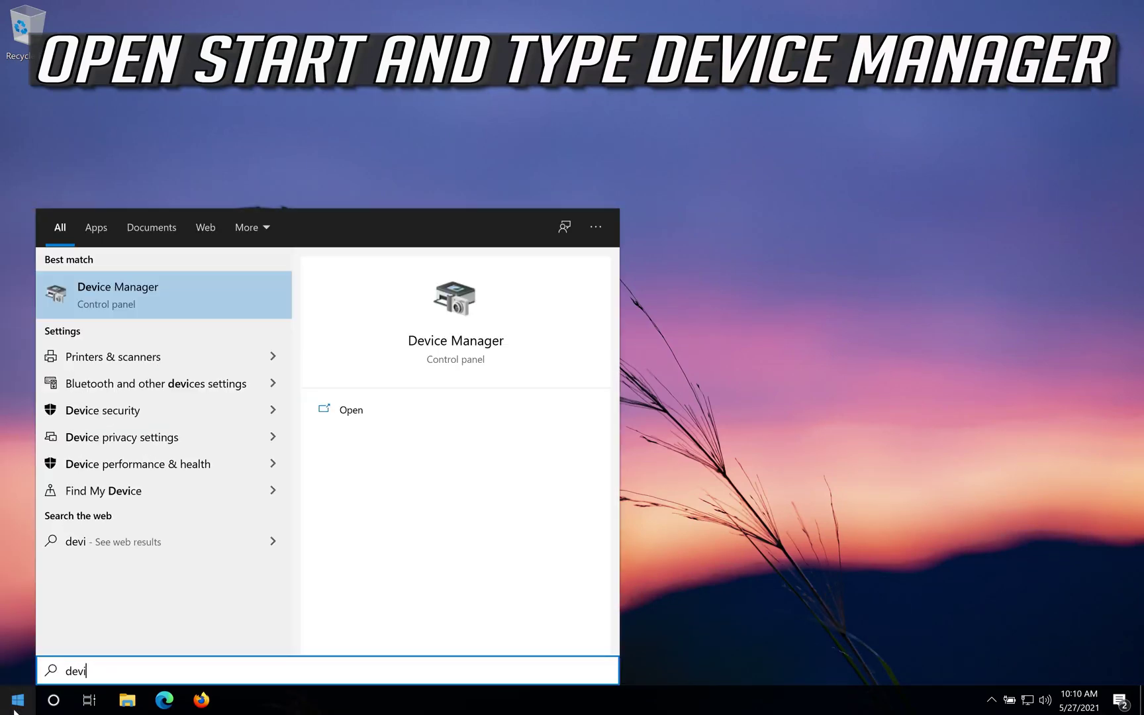
{"action": "type", "text": "ce manager"}
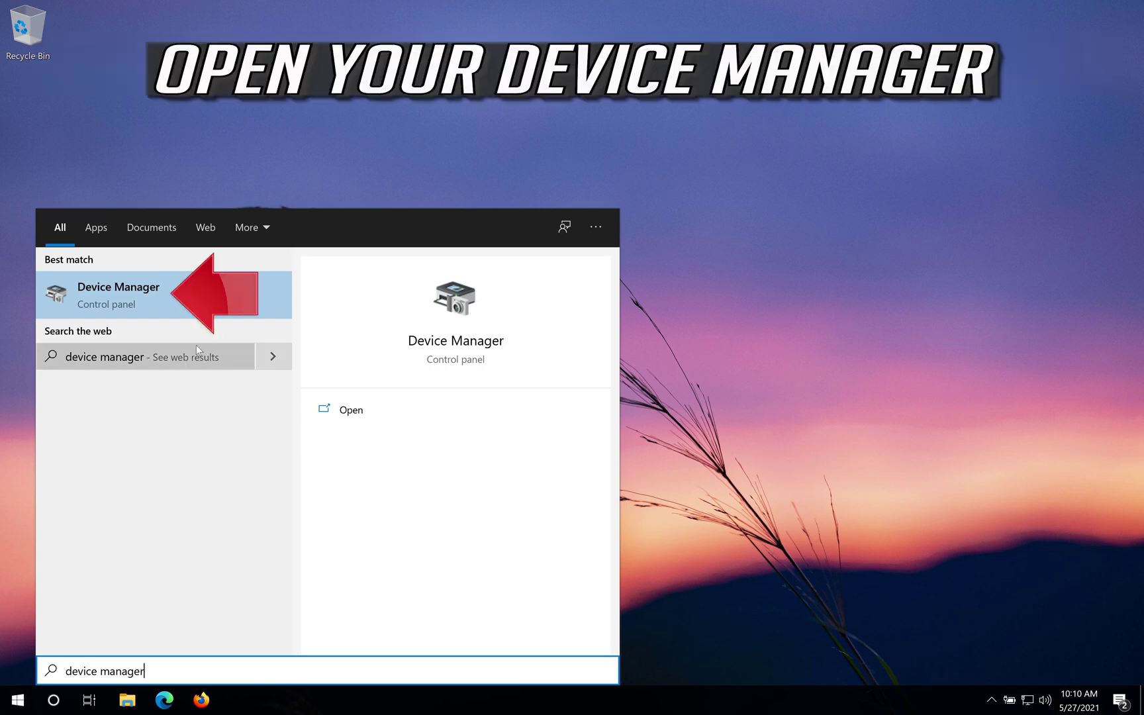
Open Device Manager, centre its window, and expand Cameras to show the VirtualBox Webcam
{"action": "left_click", "coordinate": [194, 292]}
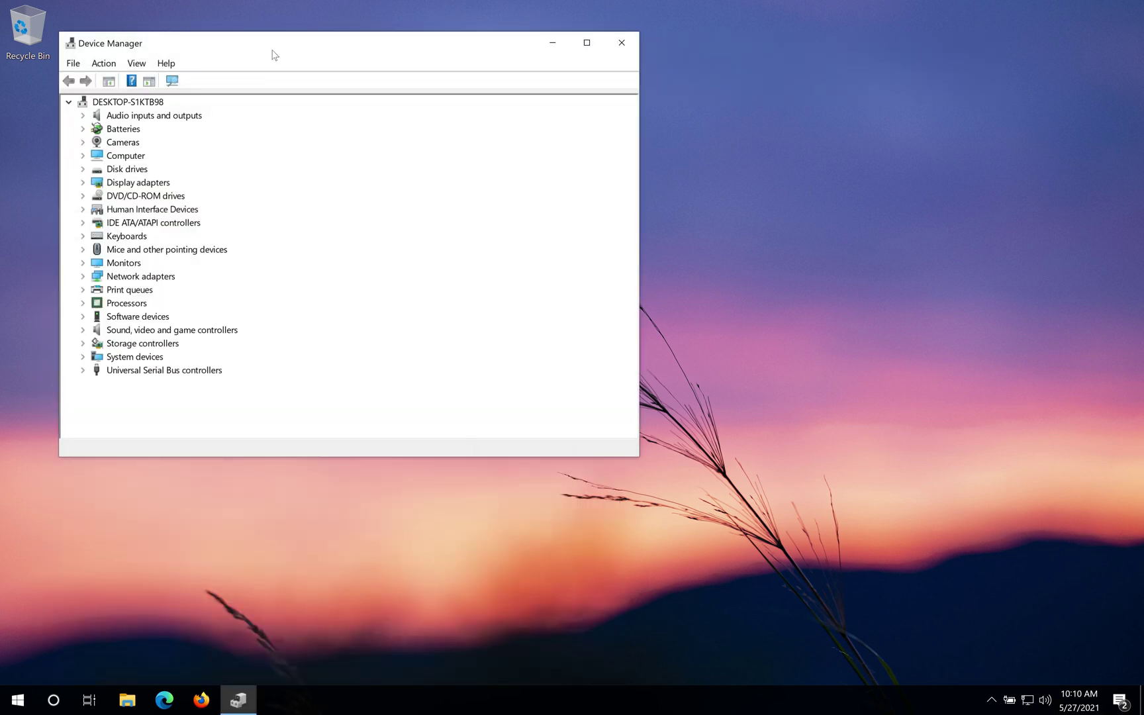
{"action": "left_click_drag", "start_coordinate": [275, 51], "coordinate": [539, 114]}
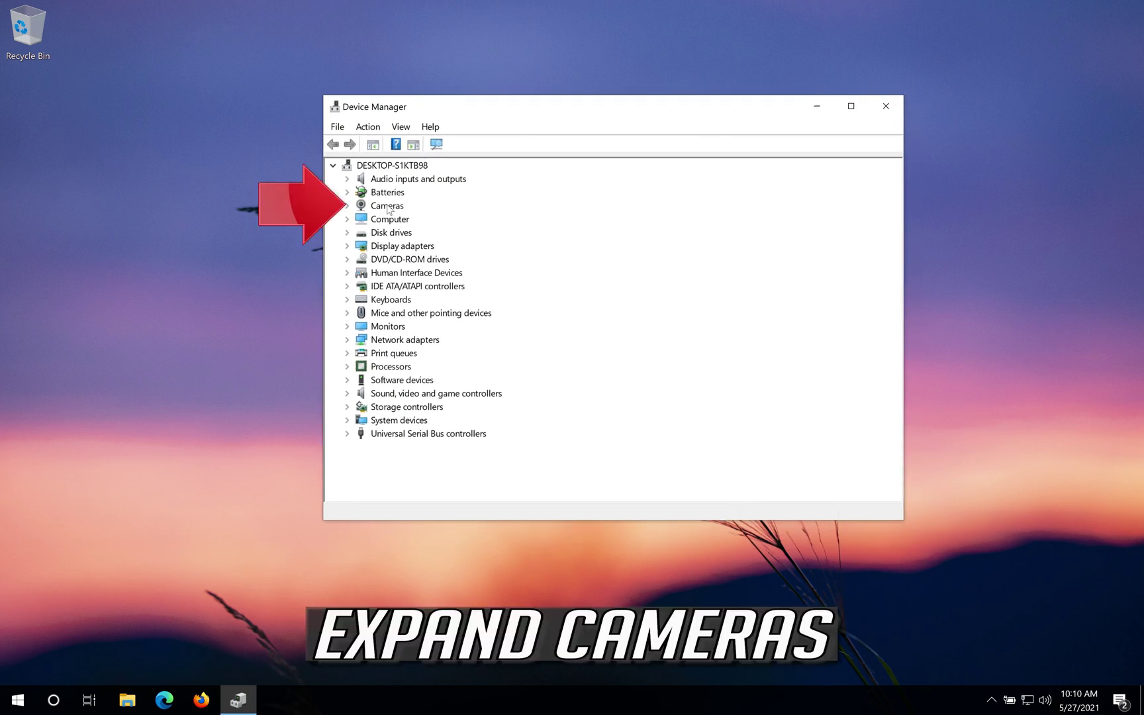
{"action": "left_click", "coordinate": [347, 206]}
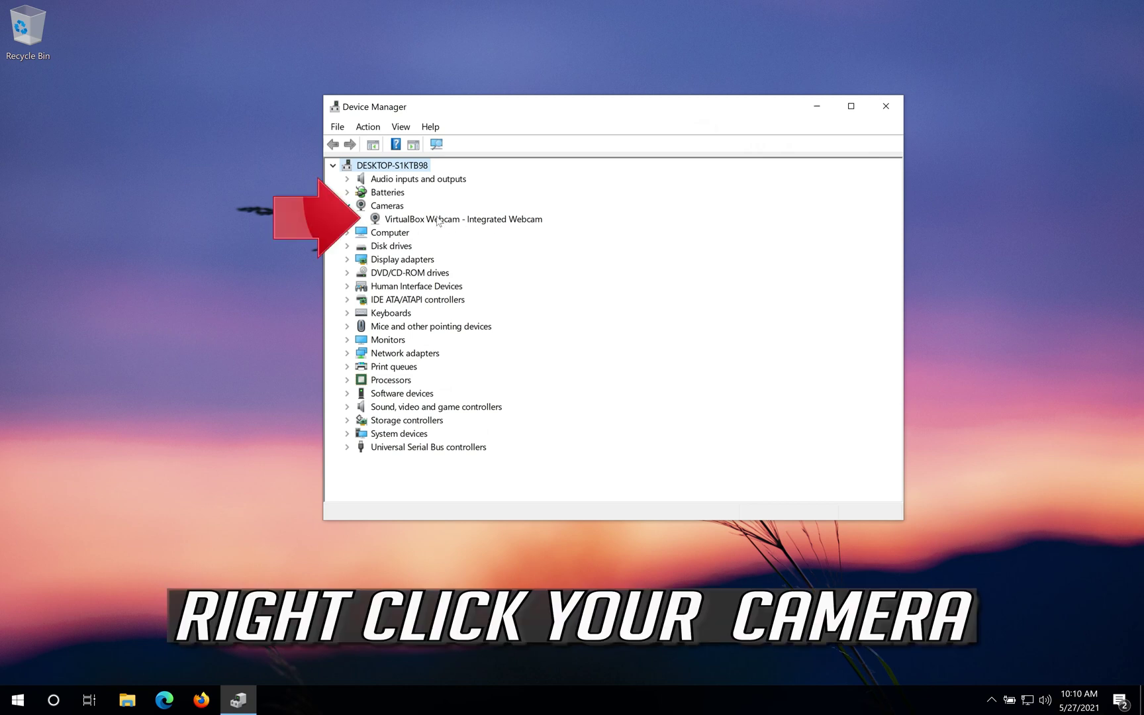
Show the webcam's driver details: version 10.0.19041.488, dated 6/21/2006
{"action": "right_click", "coordinate": [481, 220]}
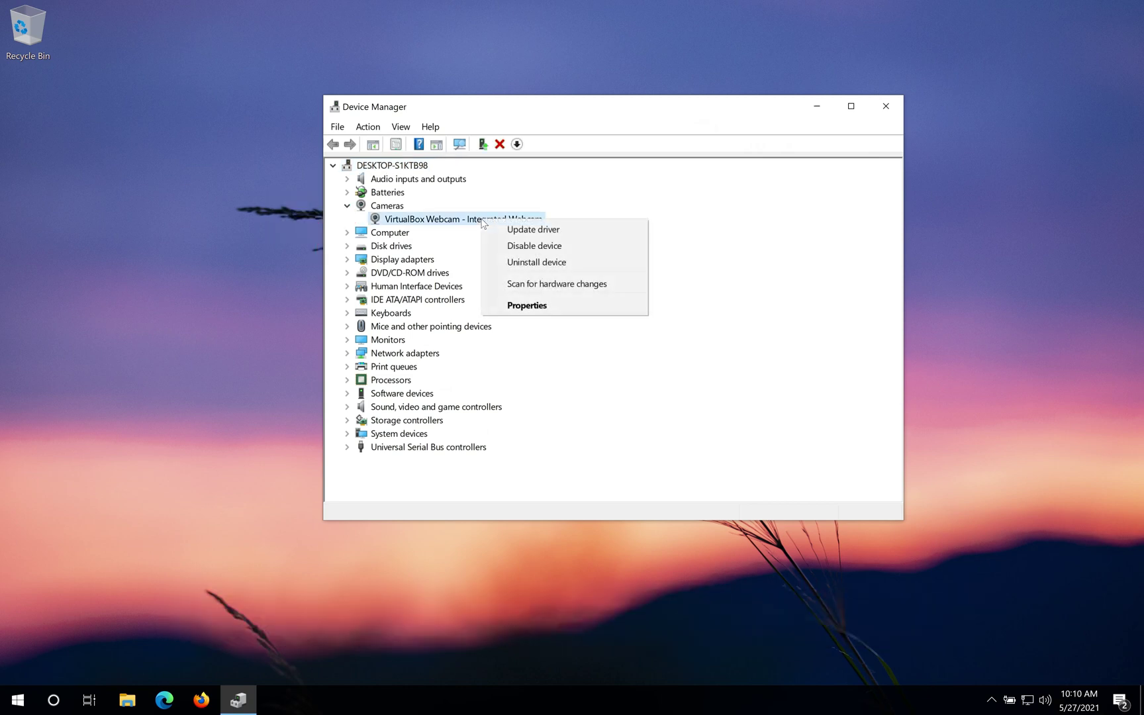
{"action": "left_click", "coordinate": [560, 308]}
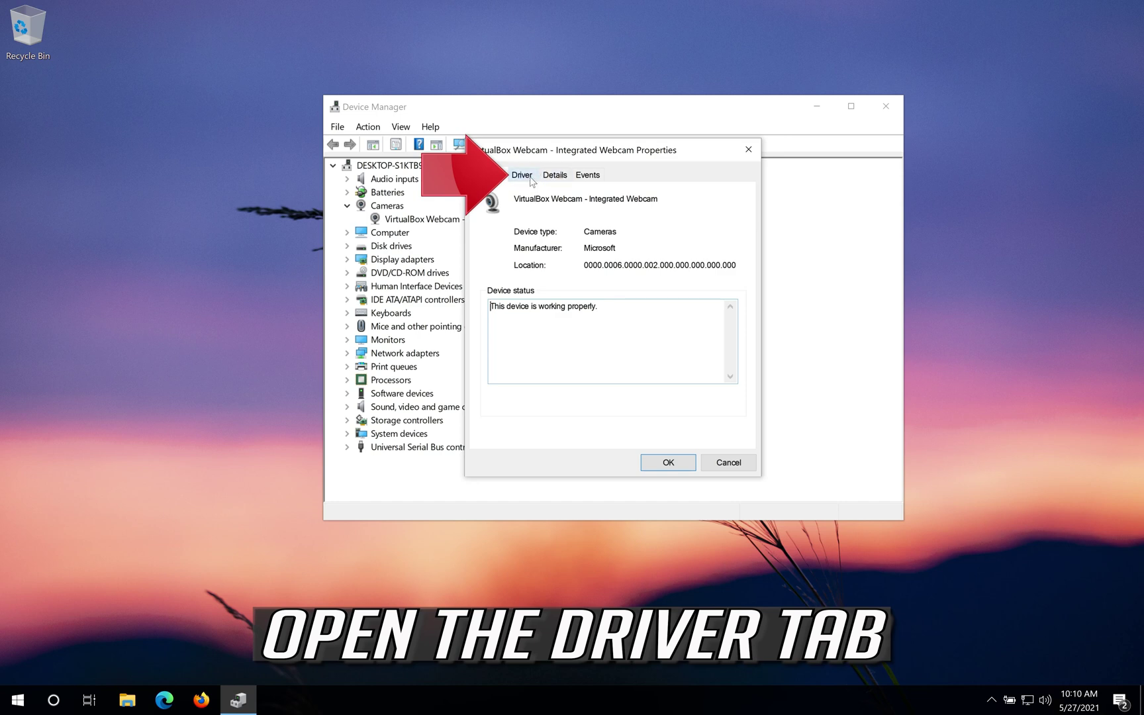
{"action": "left_click", "coordinate": [530, 177]}
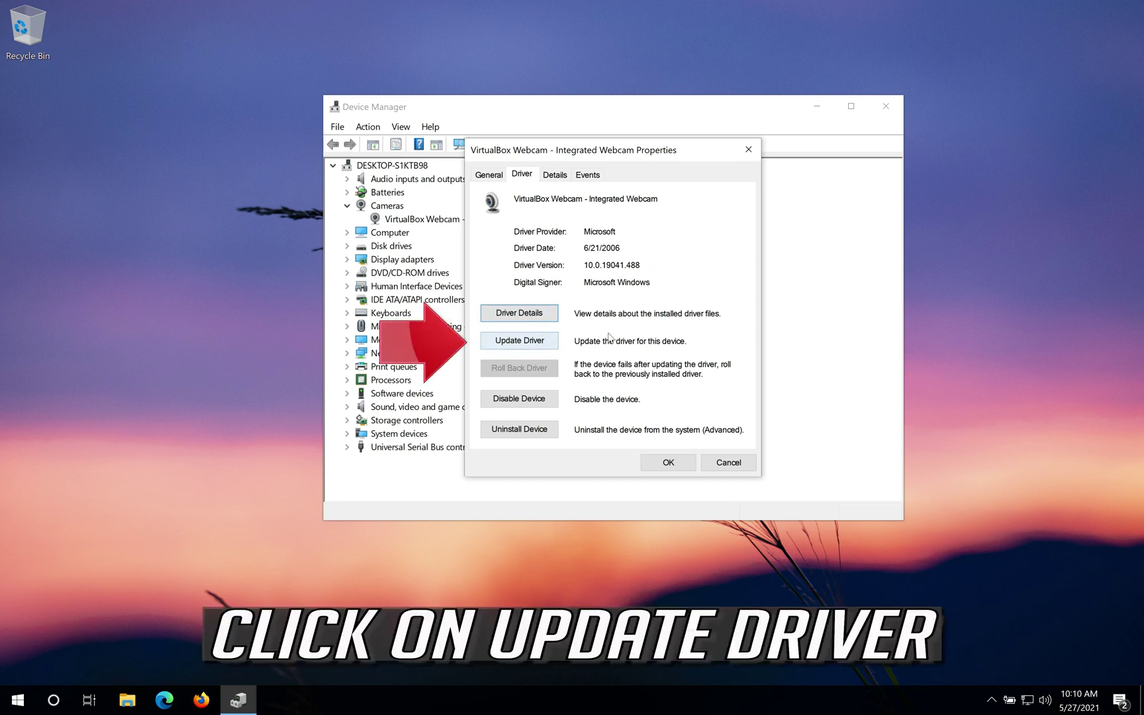
Search automatically for a newer webcam driver, including Windows Update
{"action": "left_click", "coordinate": [519, 340]}
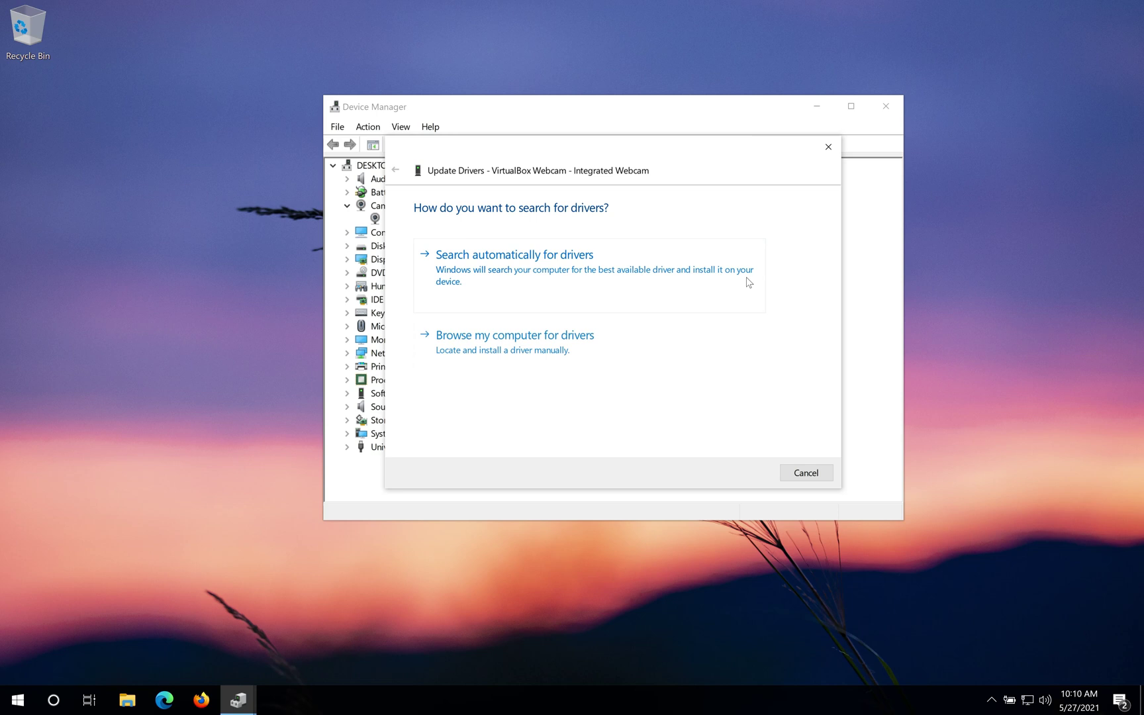
{"action": "left_click", "coordinate": [562, 284]}
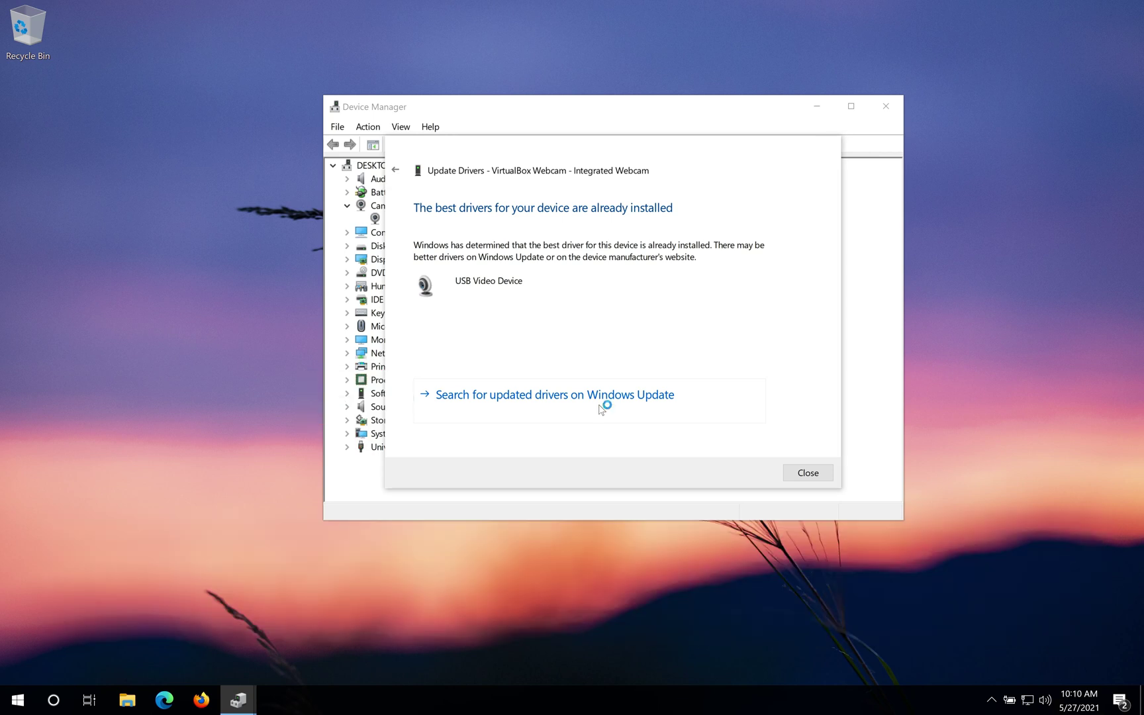
{"action": "left_click", "coordinate": [601, 404]}
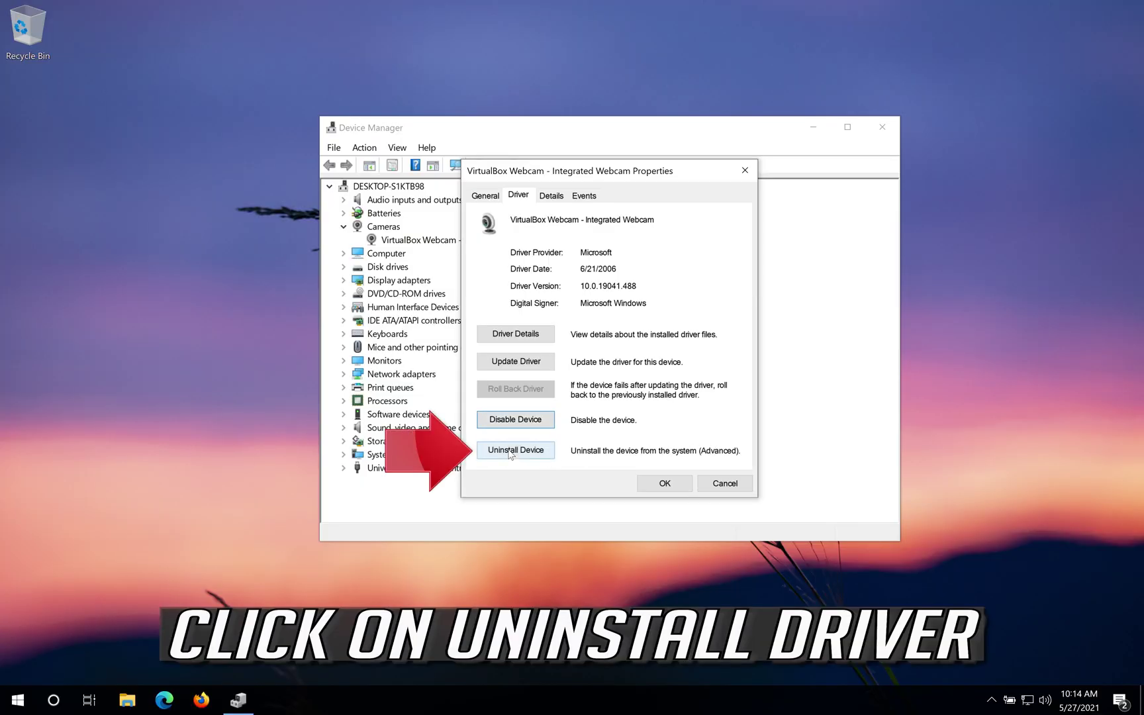
Uninstall the VirtualBox Webcam device and close Device Manager
{"action": "left_click", "coordinate": [510, 451]}
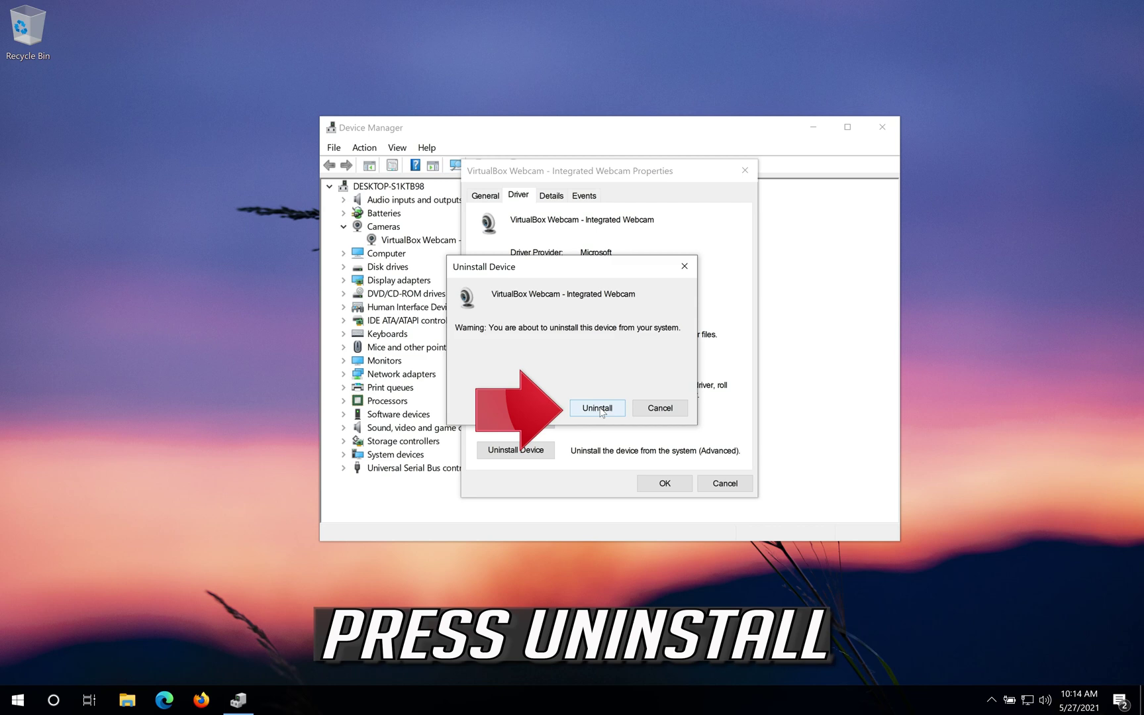
{"action": "left_click", "coordinate": [598, 409]}
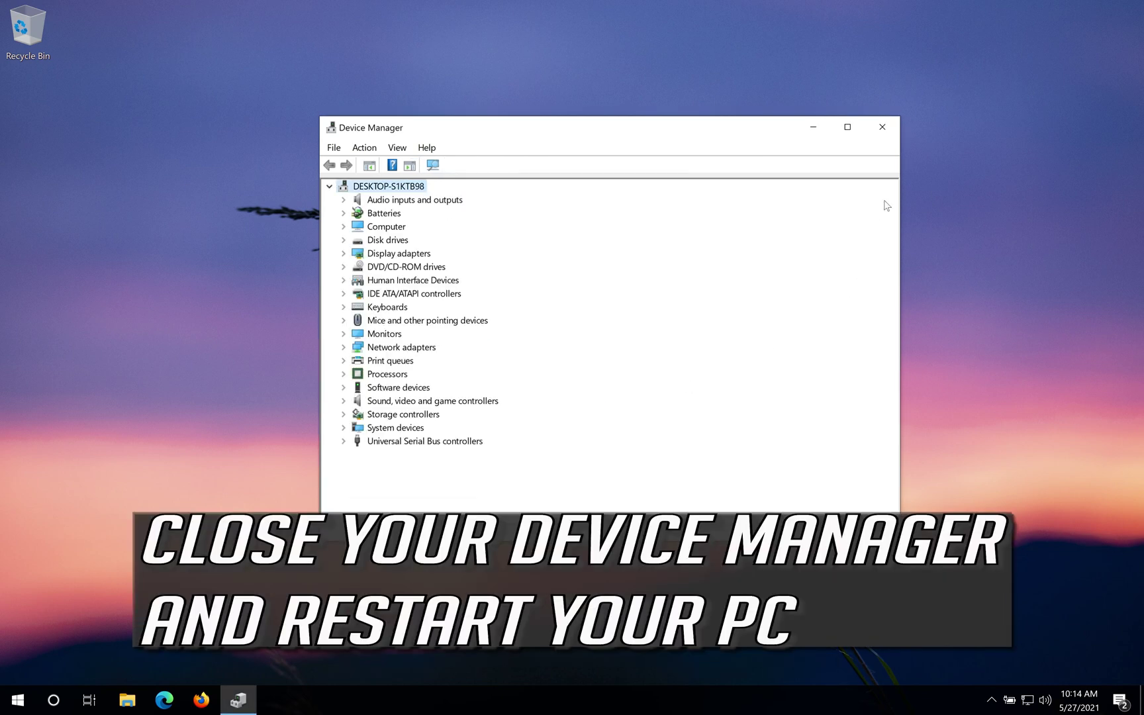
{"action": "left_click", "coordinate": [891, 124]}
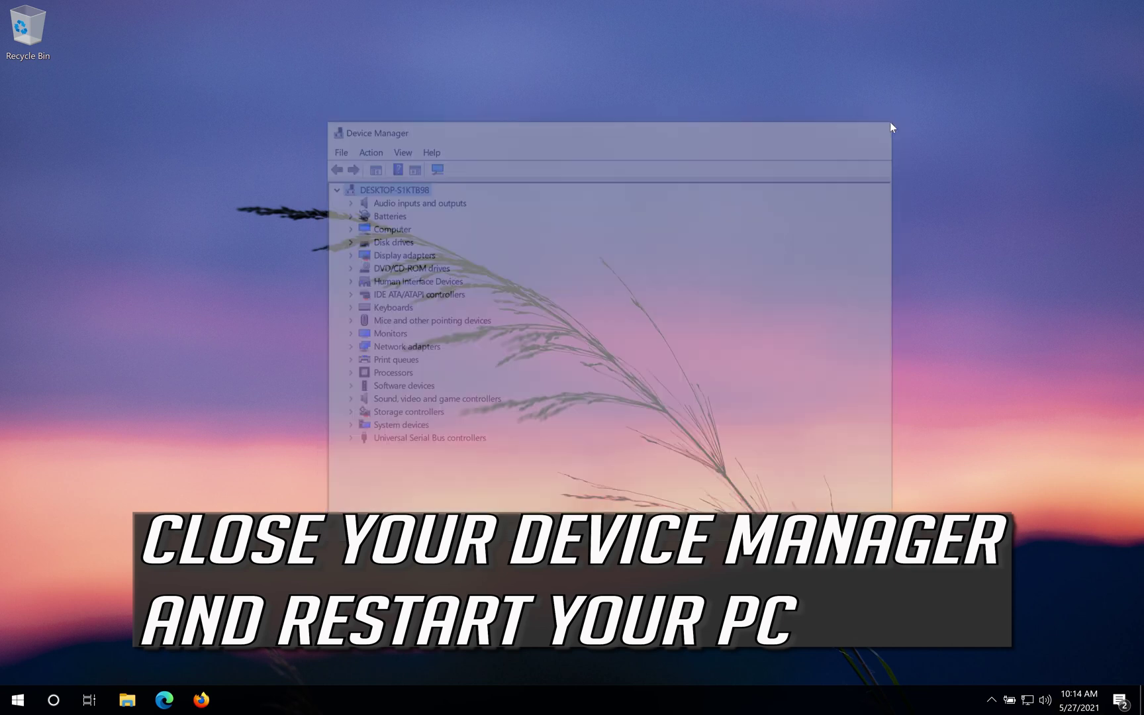
Restart Windows from the Start menu's power options
{"action": "left_click", "coordinate": [17, 702]}
{"action": "left_click", "coordinate": [18, 669]}
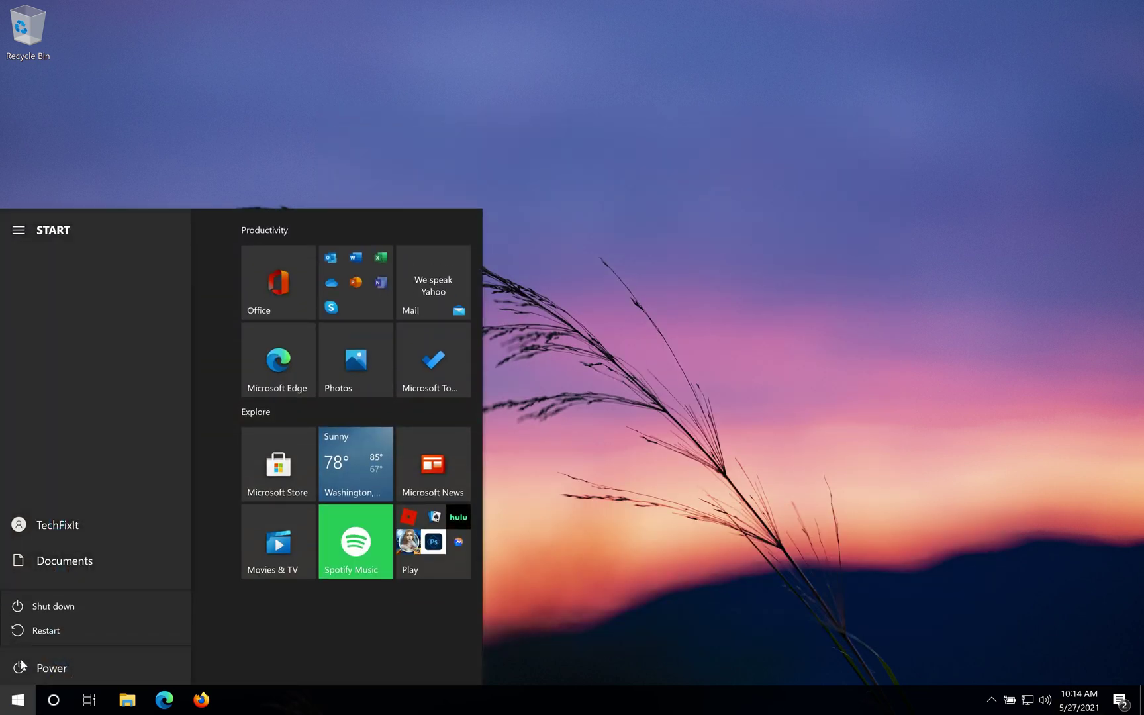
{"action": "left_click", "coordinate": [52, 634]}
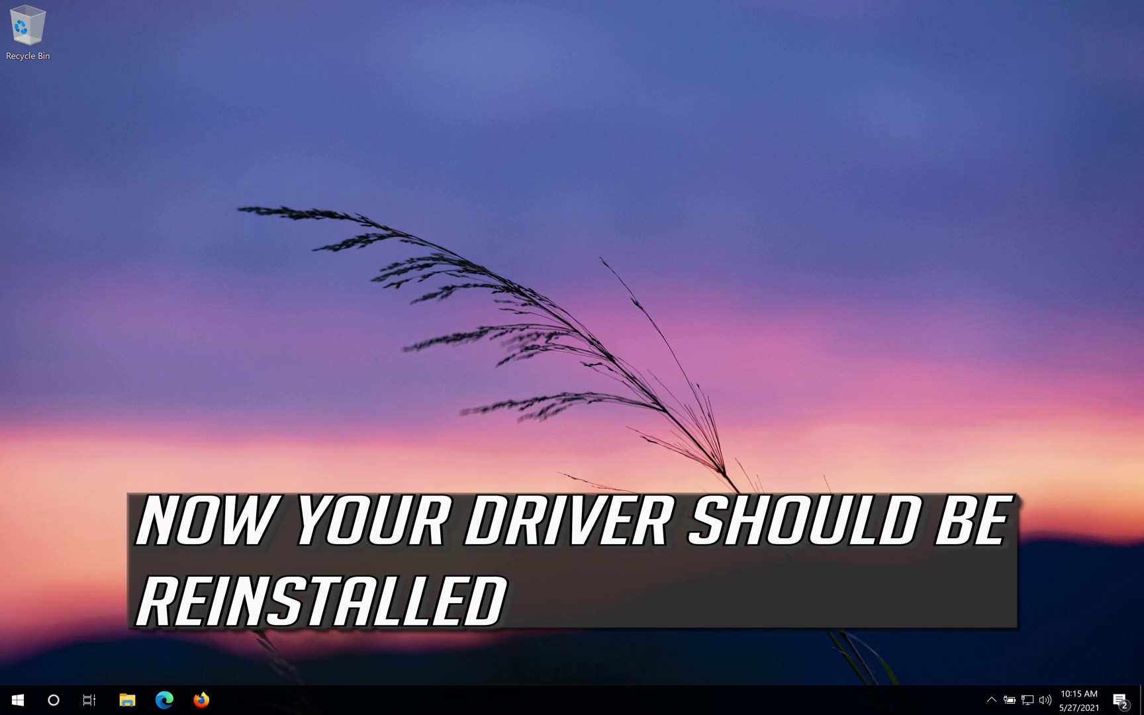
{"action": "key", "text": "super"}
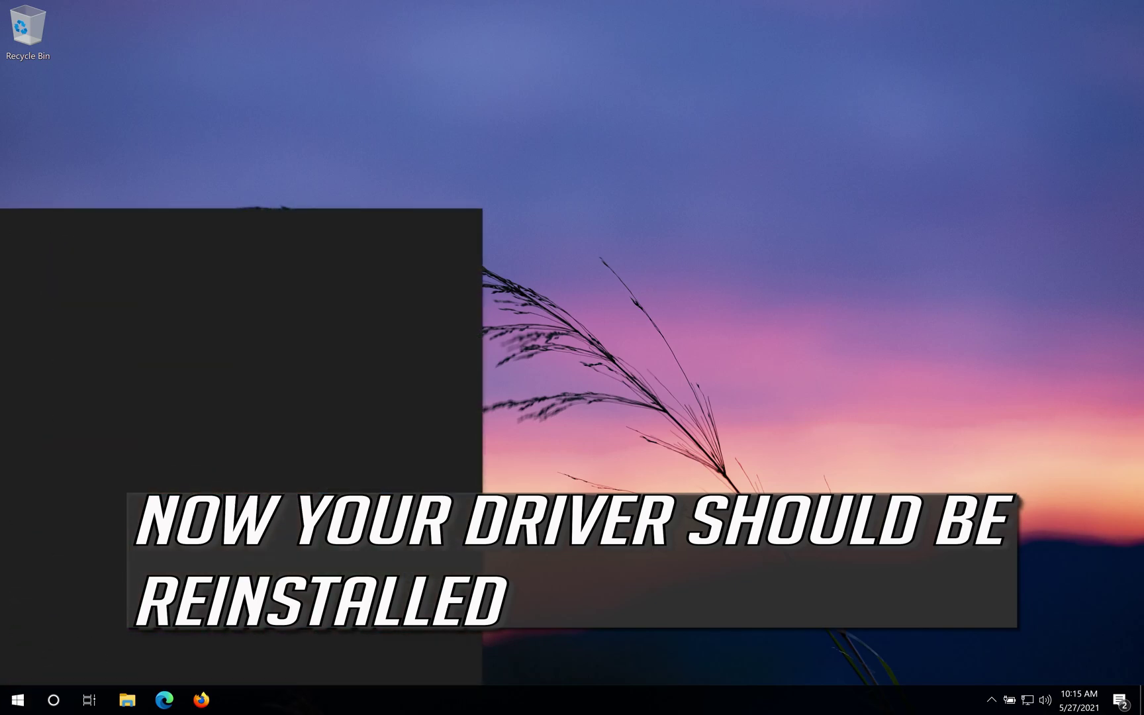
Reopen Device Manager via a "device" search and check Cameras for the webcam
{"action": "type", "text": "device"}
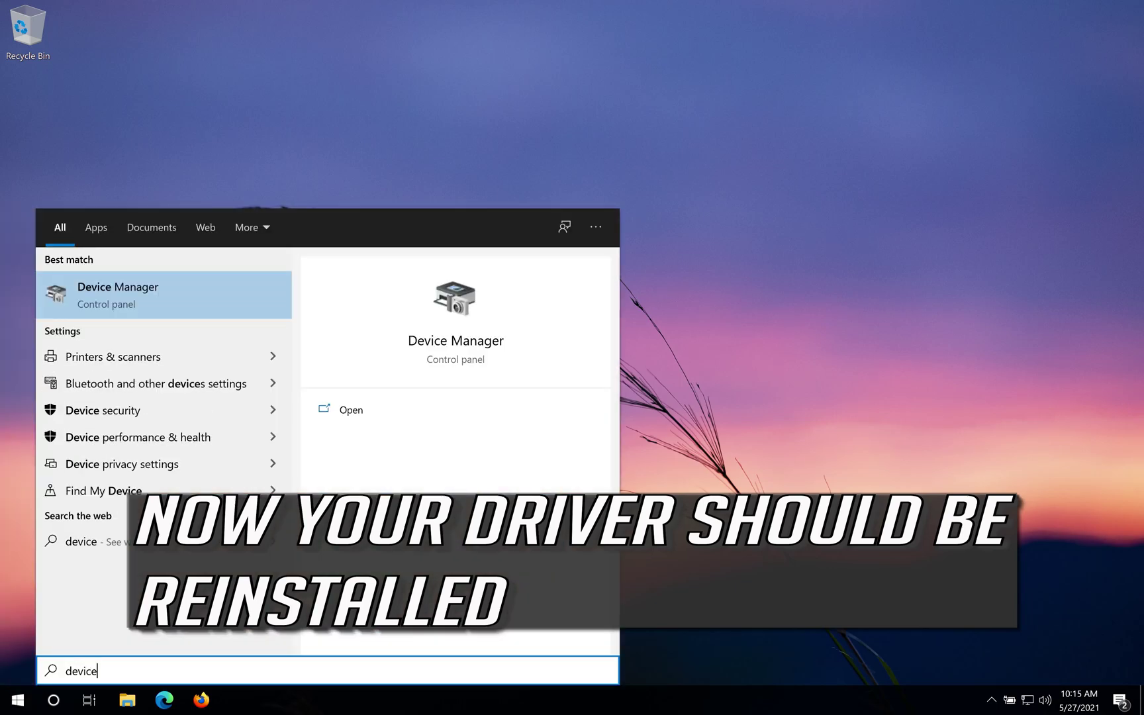
{"action": "key", "text": "Return"}
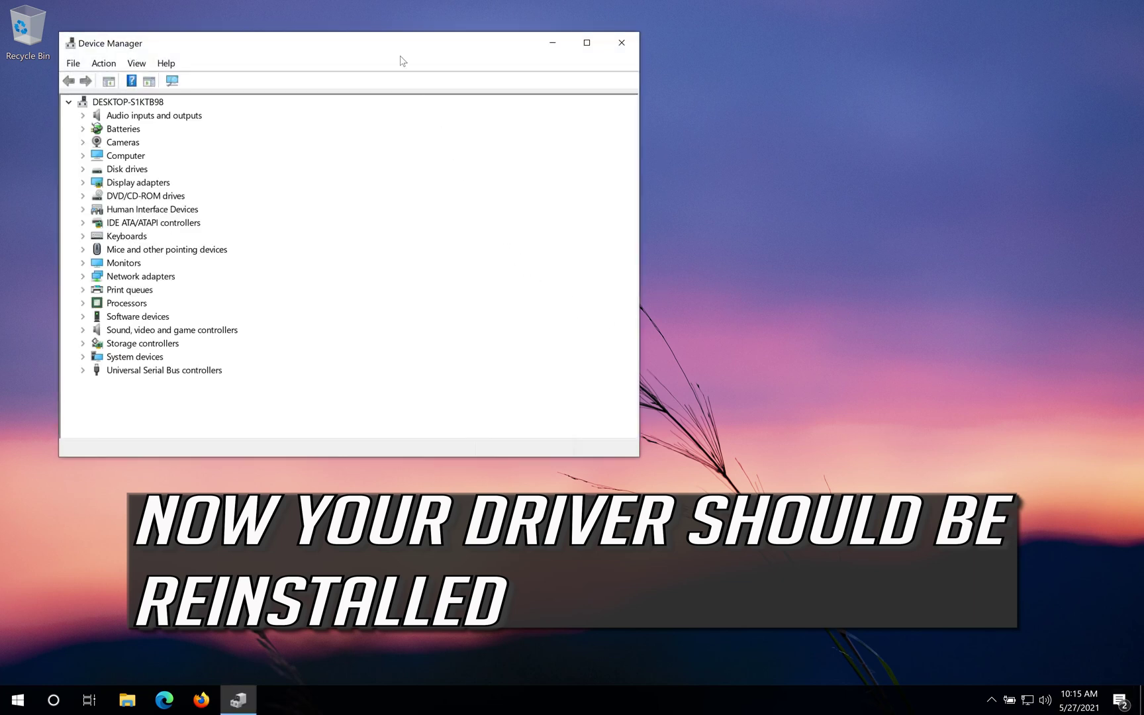
{"action": "left_click_drag", "start_coordinate": [401, 44], "coordinate": [727, 151]}
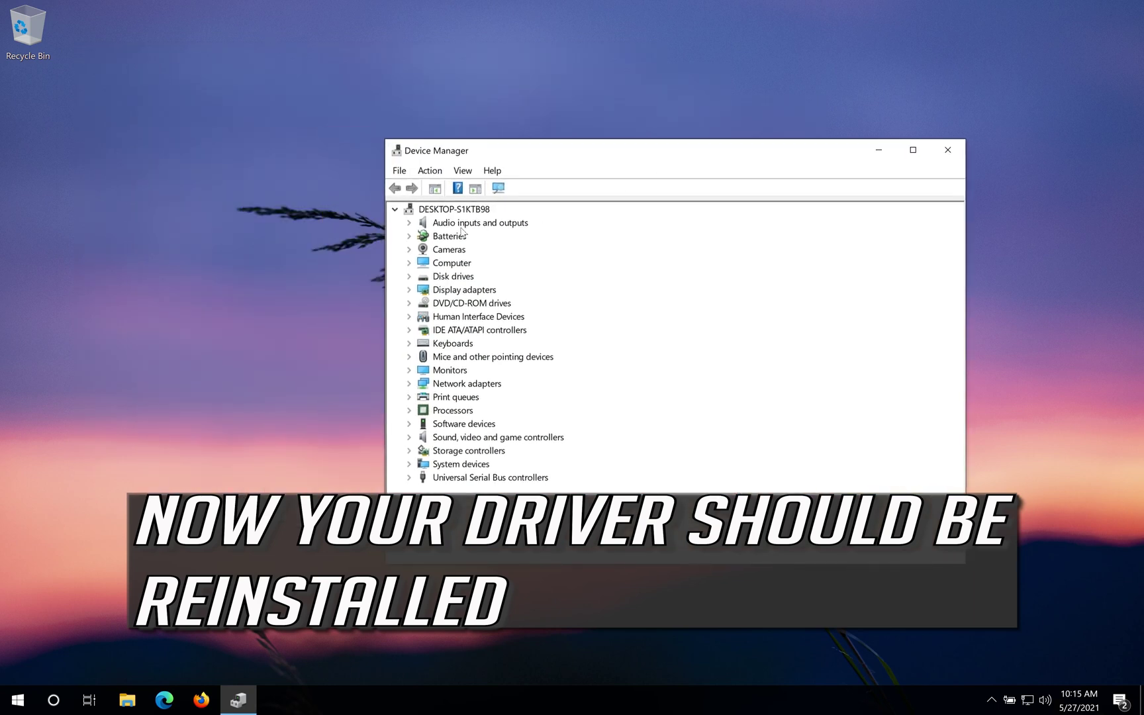
{"action": "left_click", "coordinate": [409, 249]}
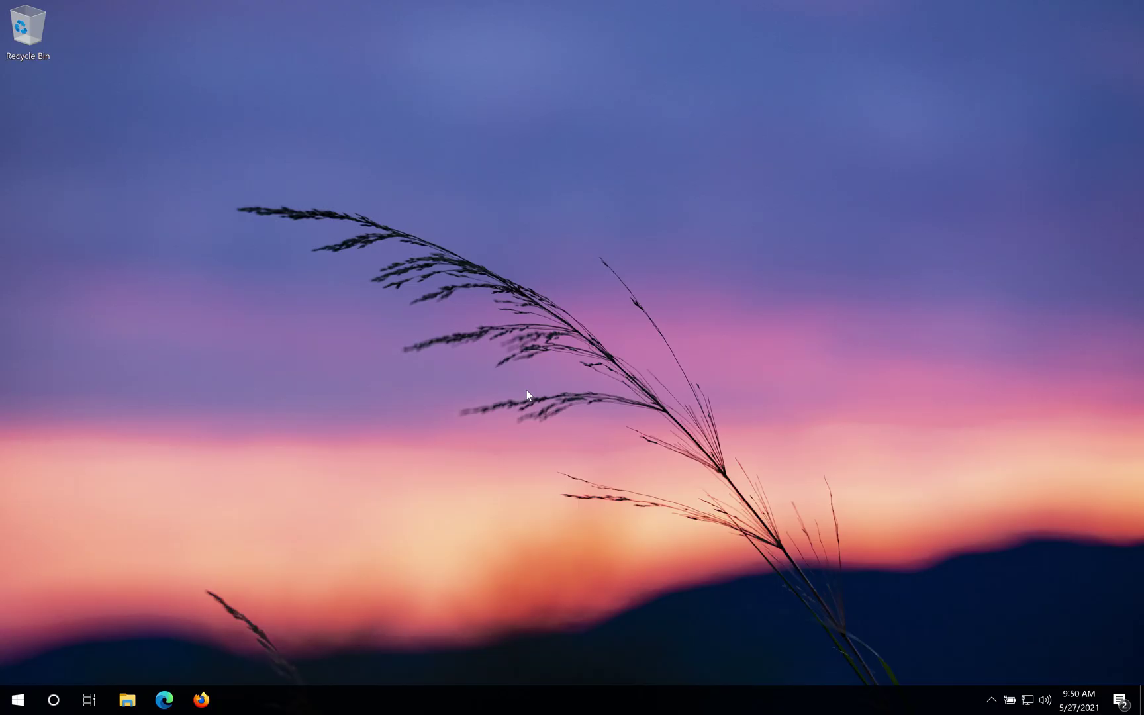
Open Windows Settings from Start and go to the Privacy section
{"action": "left_click", "coordinate": [11, 710]}
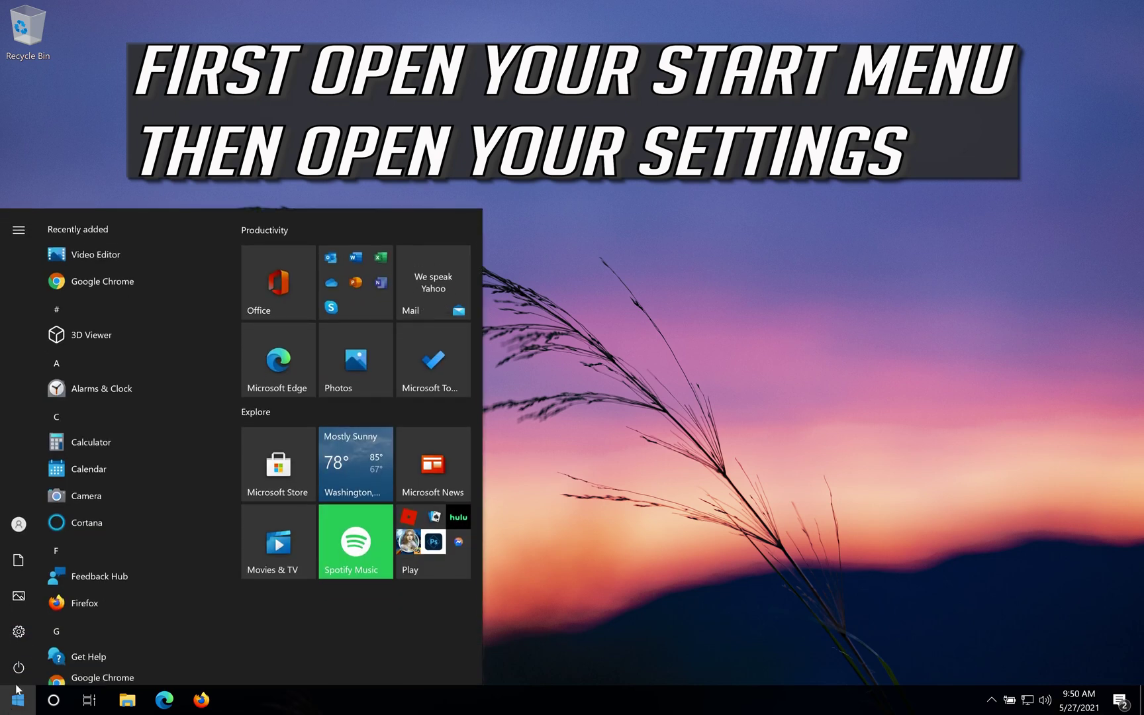
{"action": "mouse_move", "coordinate": [31, 638]}
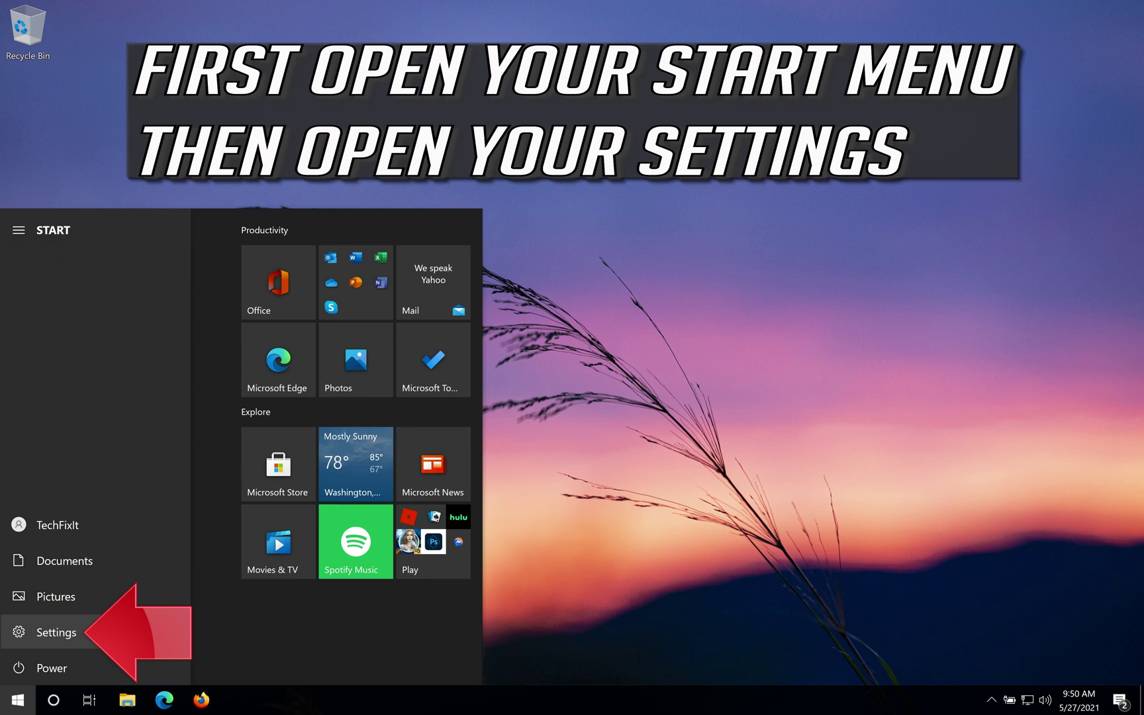
{"action": "left_click", "coordinate": [130, 627]}
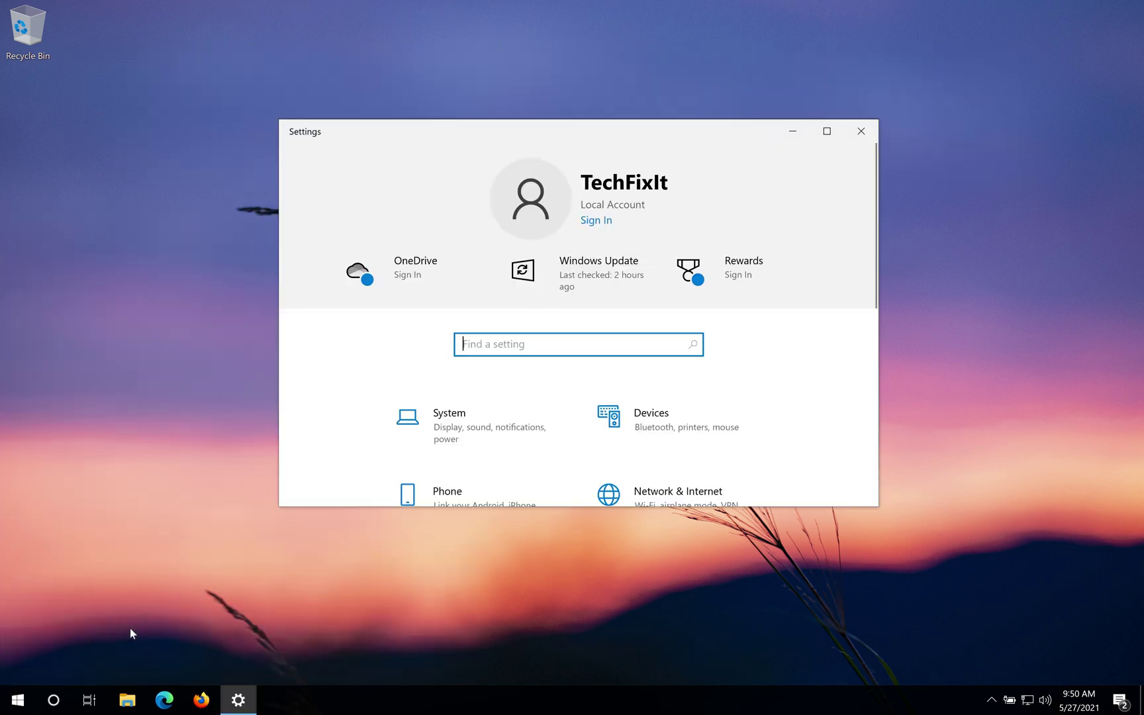
{"action": "scroll", "coordinate": [656, 423], "scroll_direction": "down", "scroll_amount": 3}
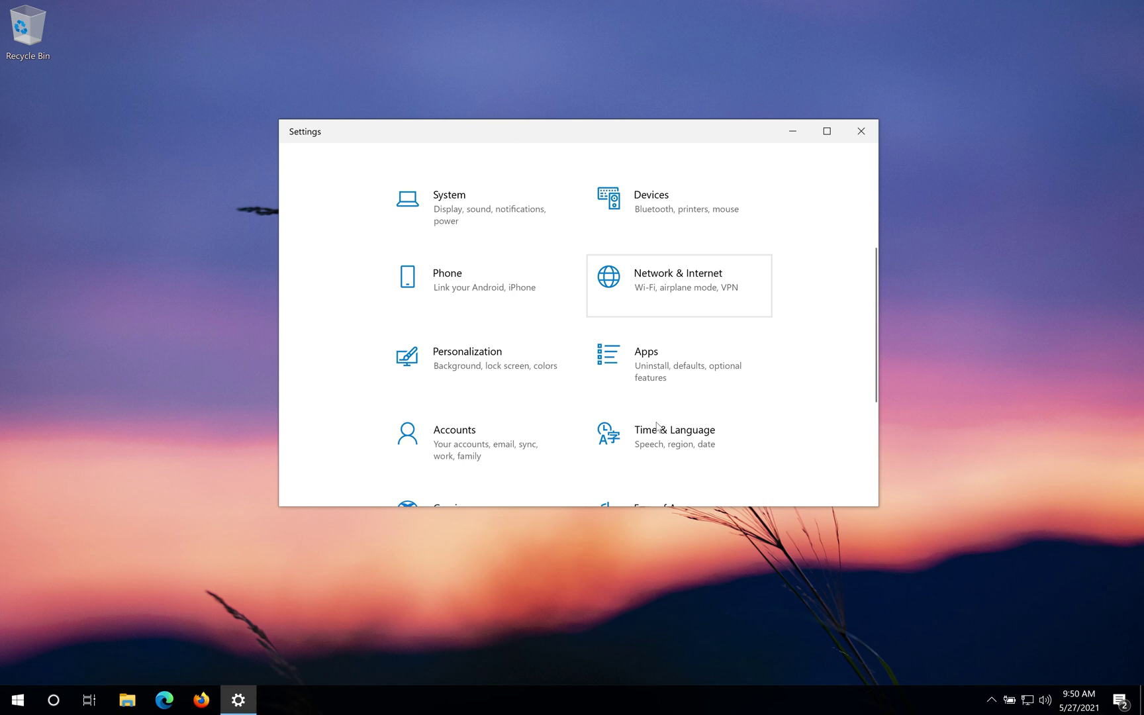
{"action": "scroll", "coordinate": [656, 425], "scroll_direction": "down", "scroll_amount": 3}
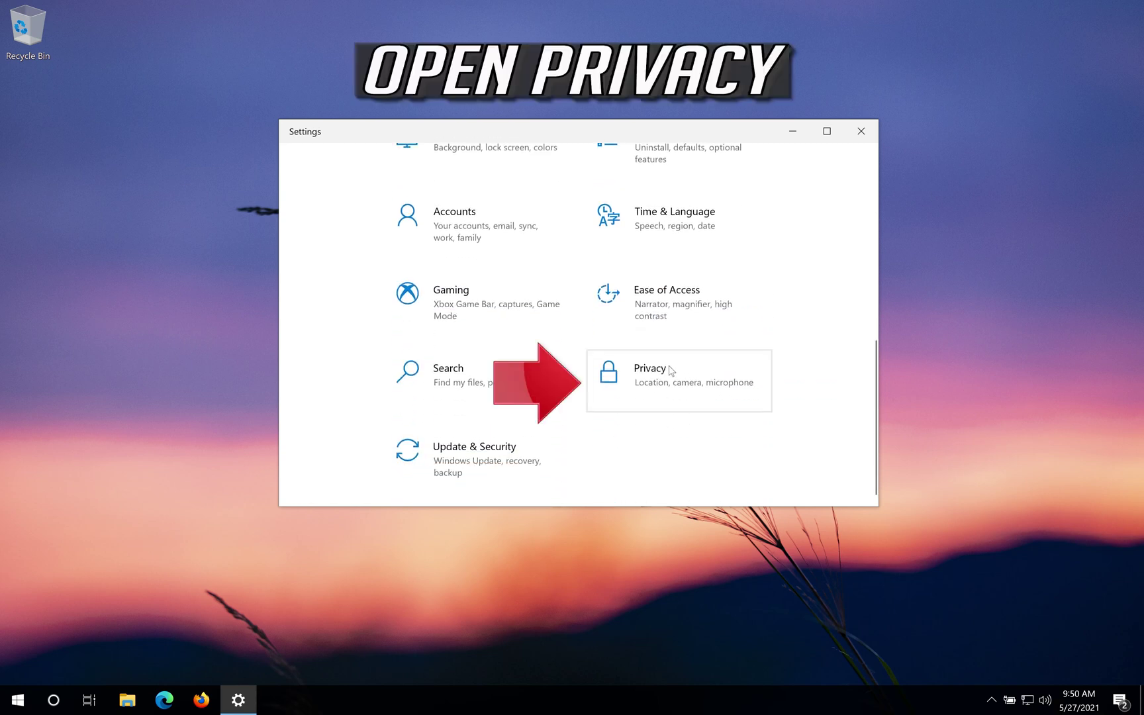
{"action": "left_click", "coordinate": [724, 395]}
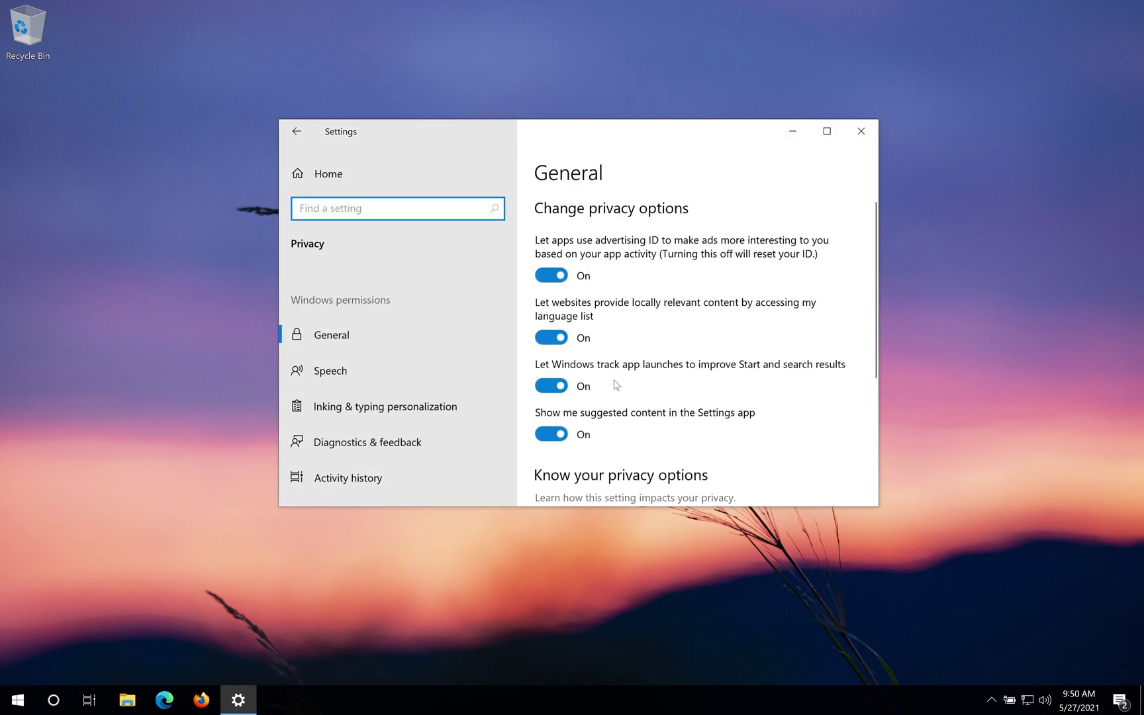
{"action": "scroll", "coordinate": [387, 357], "scroll_direction": "down", "scroll_amount": 5}
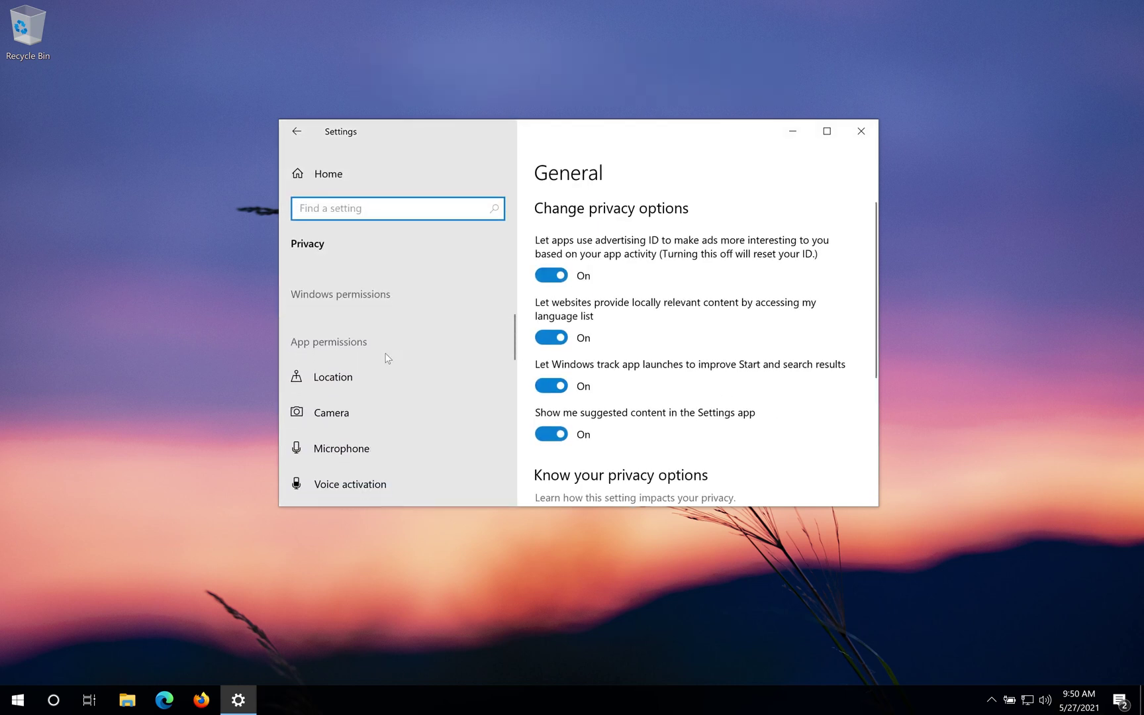
Go to the Camera page under App permissions in Privacy settings
{"action": "scroll", "coordinate": [387, 357], "scroll_direction": "down", "scroll_amount": 1}
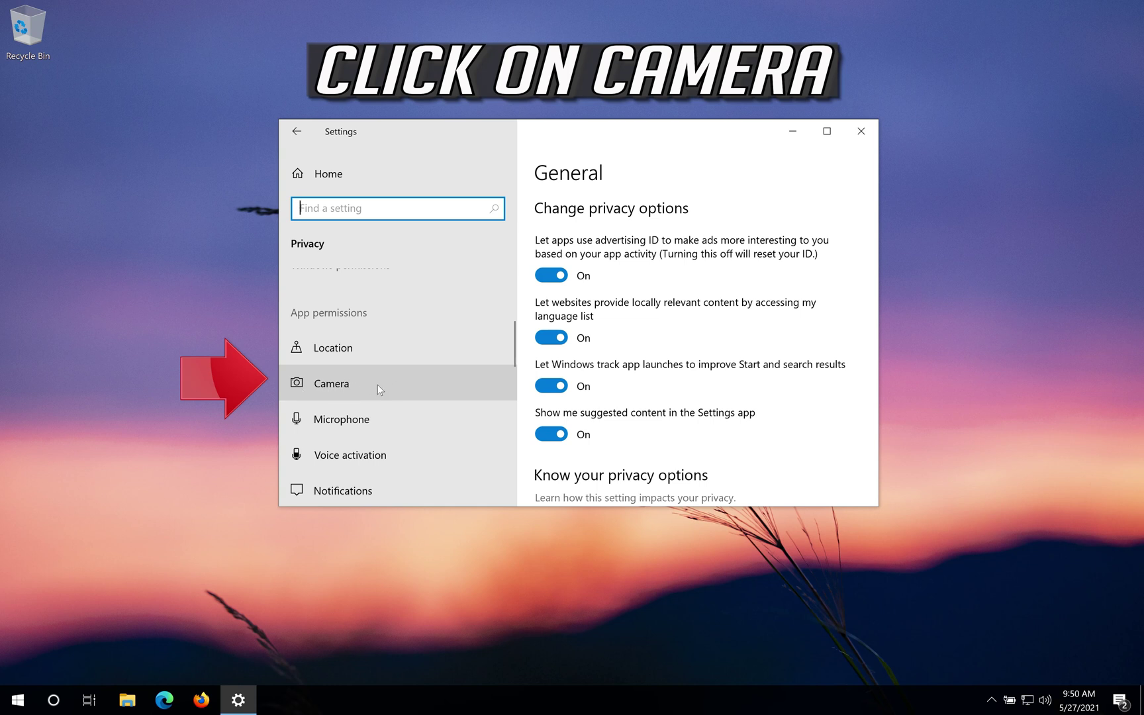
{"action": "left_click", "coordinate": [419, 380]}
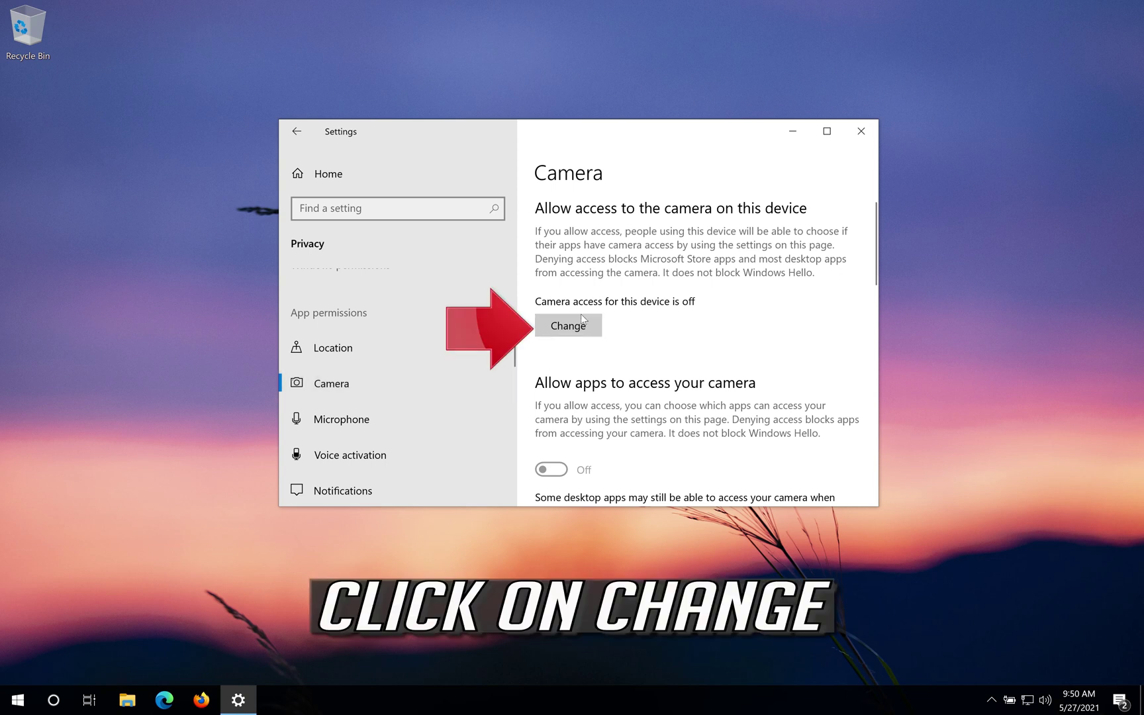
Switch 'Camera access for this device' On through the Change pop-up
{"action": "left_click", "coordinate": [575, 330]}
{"action": "left_click", "coordinate": [568, 326]}
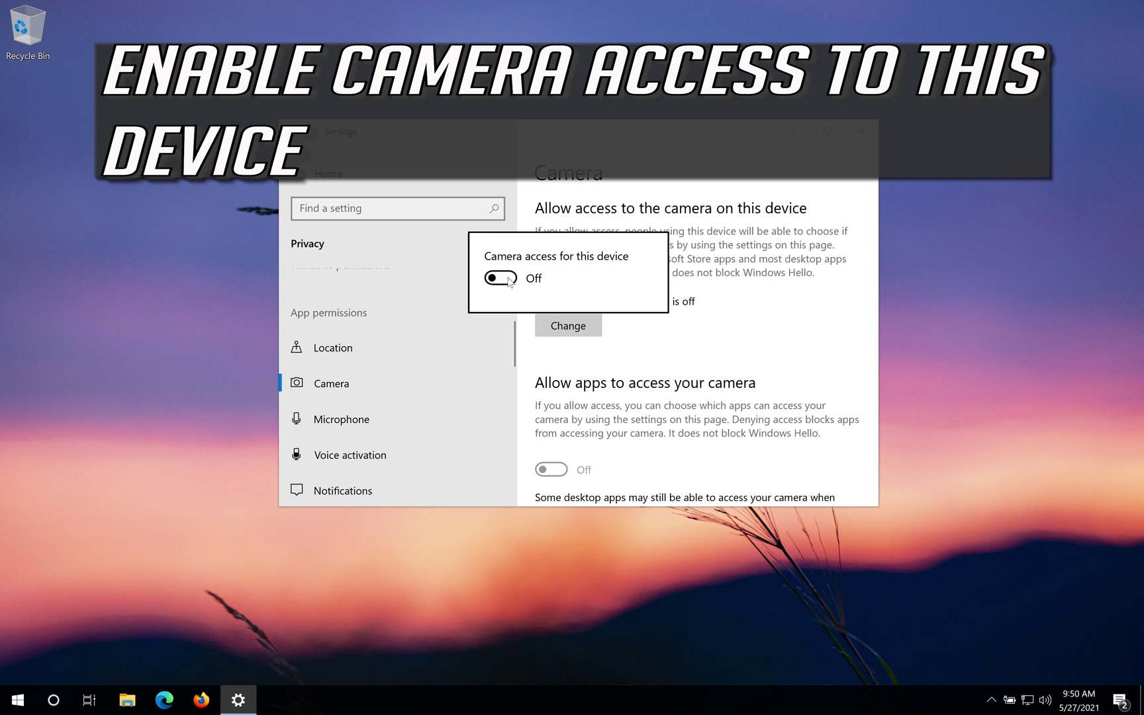
{"action": "left_click", "coordinate": [507, 278]}
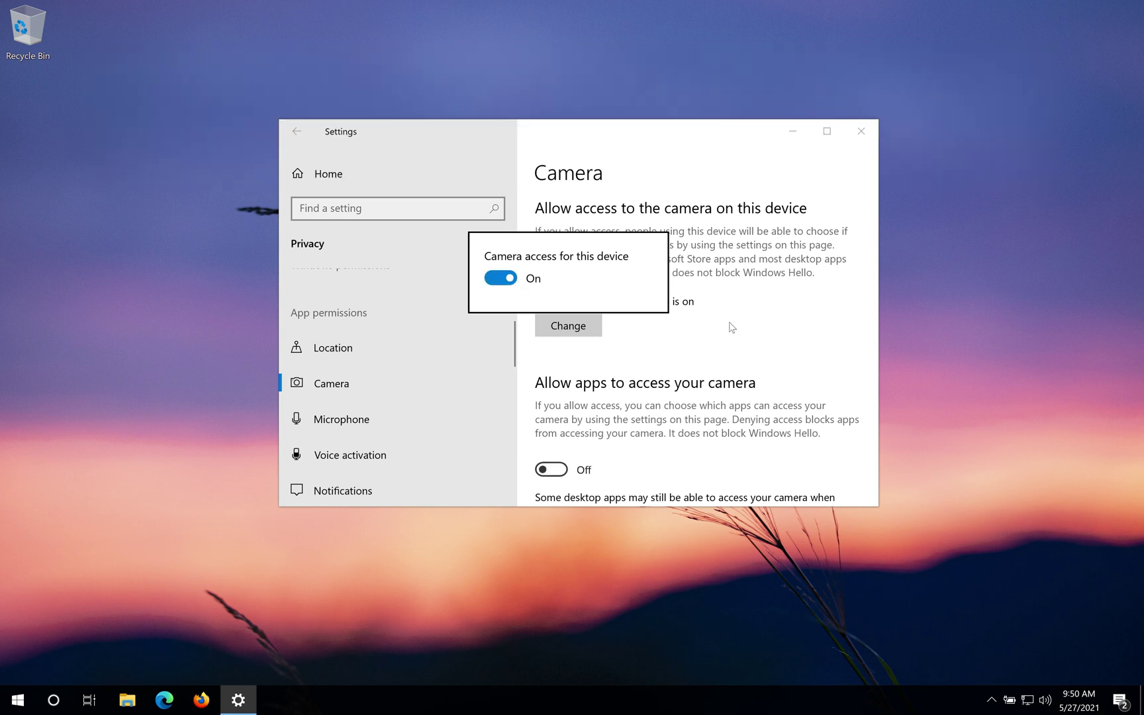
{"action": "left_click", "coordinate": [742, 303]}
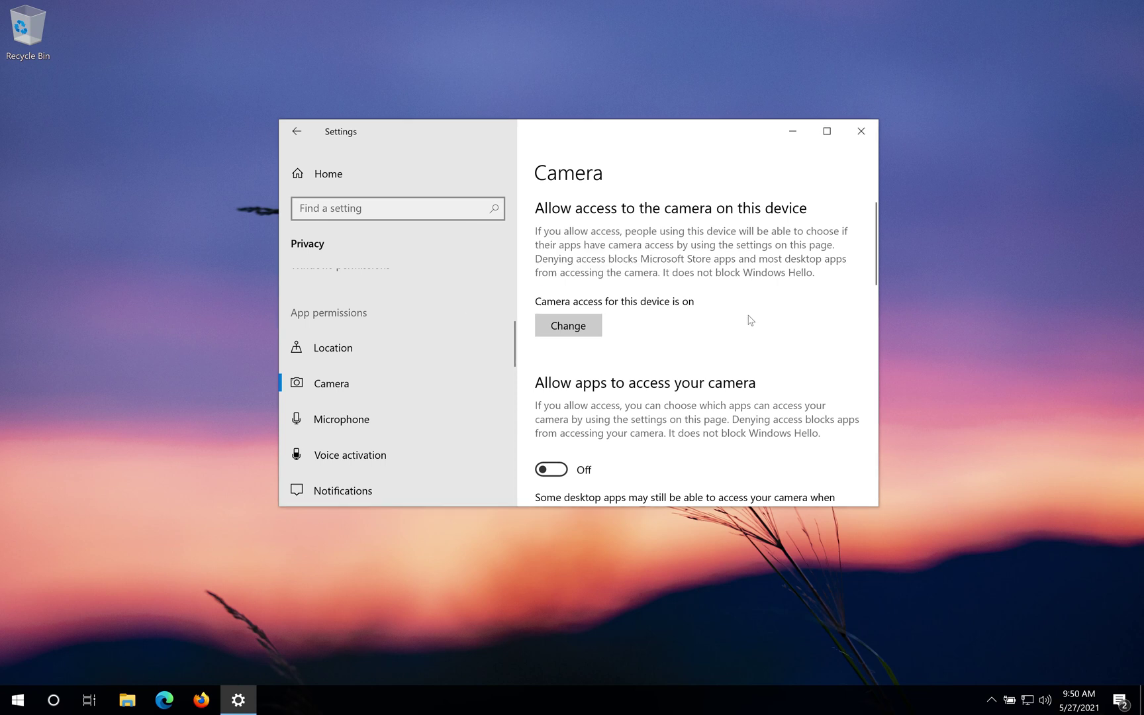
{"action": "scroll", "coordinate": [751, 321], "scroll_direction": "down", "scroll_amount": 3}
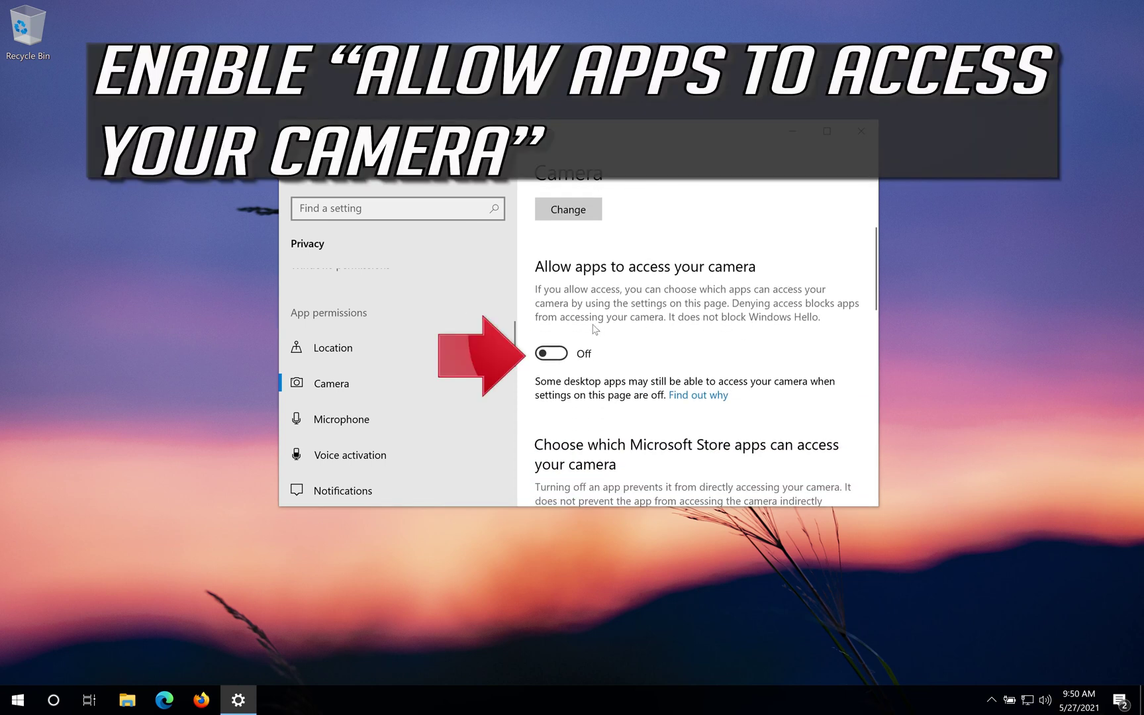
Turn on 'Allow apps to access your camera', review the per-app toggles, and close Settings
{"action": "left_click", "coordinate": [561, 360]}
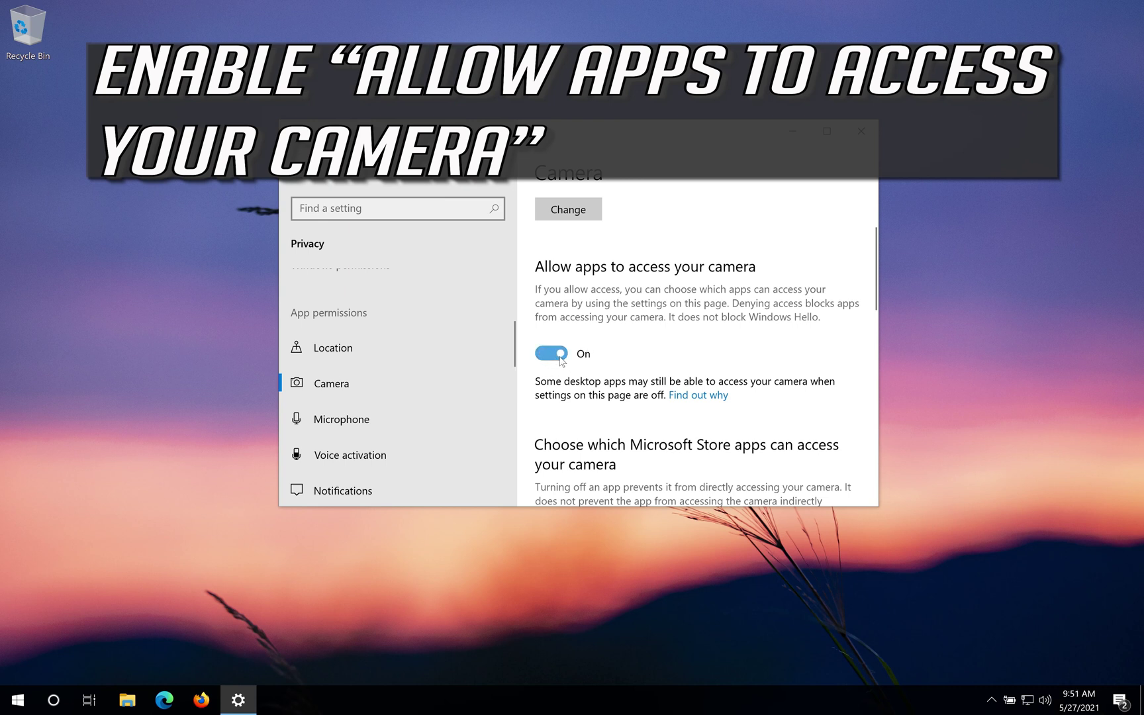
{"action": "scroll", "coordinate": [717, 317], "scroll_direction": "down", "scroll_amount": 3}
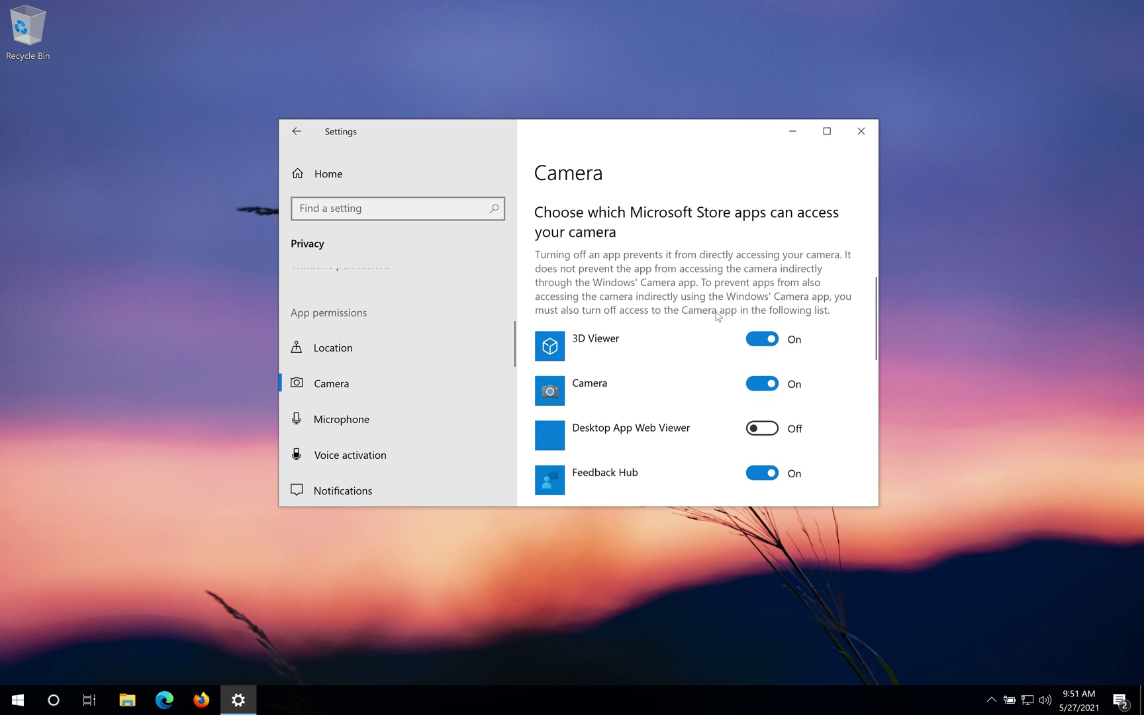
{"action": "scroll", "coordinate": [718, 317], "scroll_direction": "down", "scroll_amount": 2}
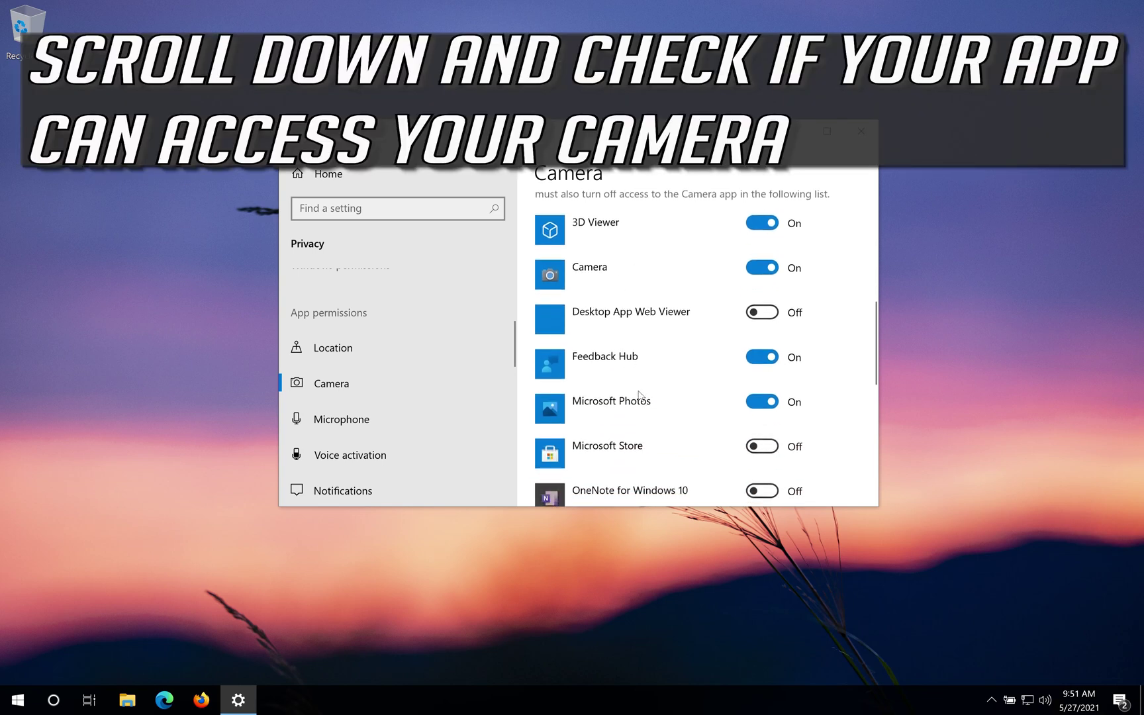
{"action": "scroll", "coordinate": [642, 410], "scroll_direction": "down", "scroll_amount": 3}
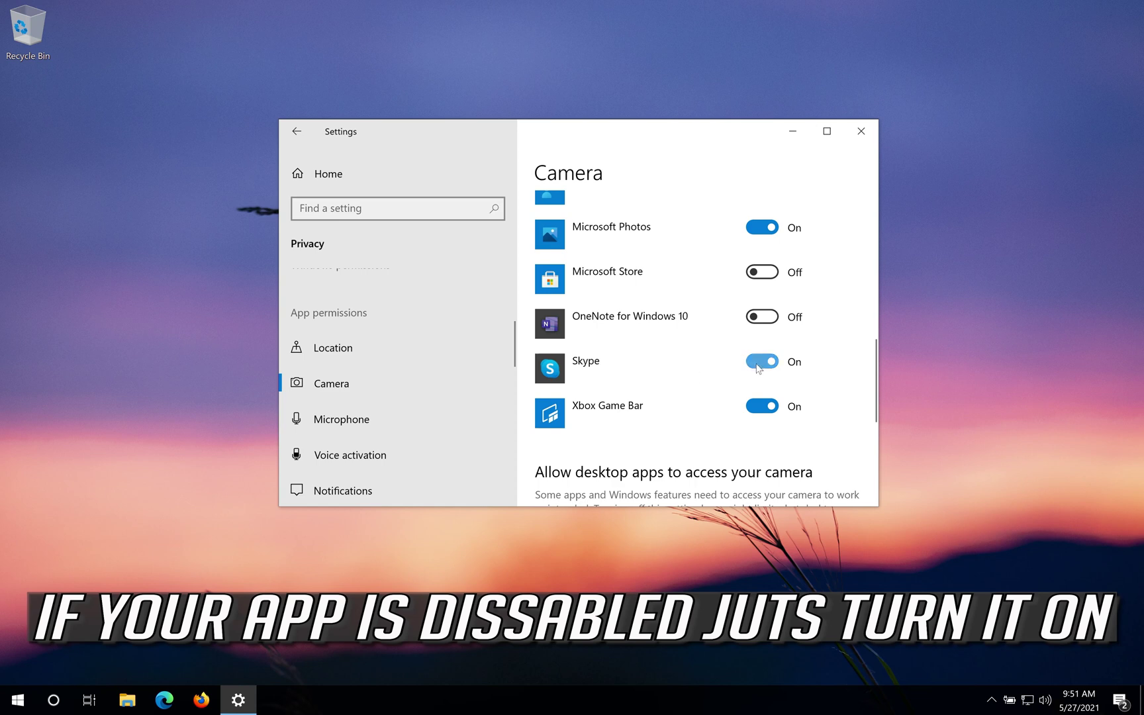
{"action": "scroll", "coordinate": [753, 368], "scroll_direction": "down", "scroll_amount": 3}
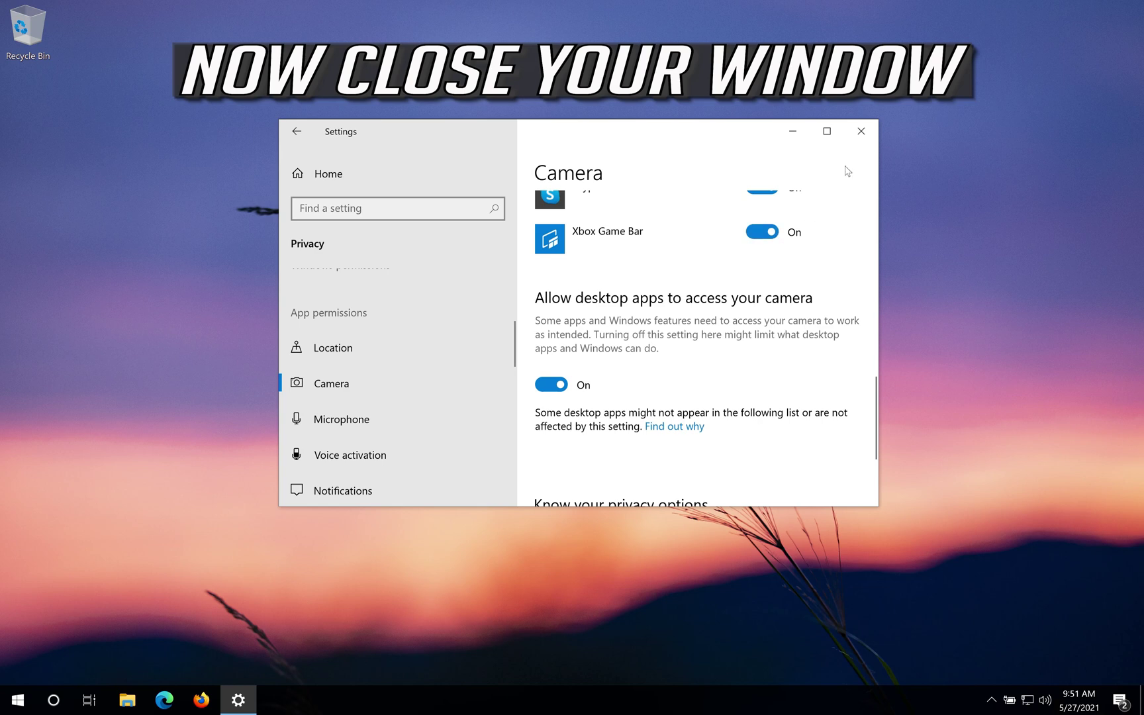
{"action": "left_click", "coordinate": [861, 131]}
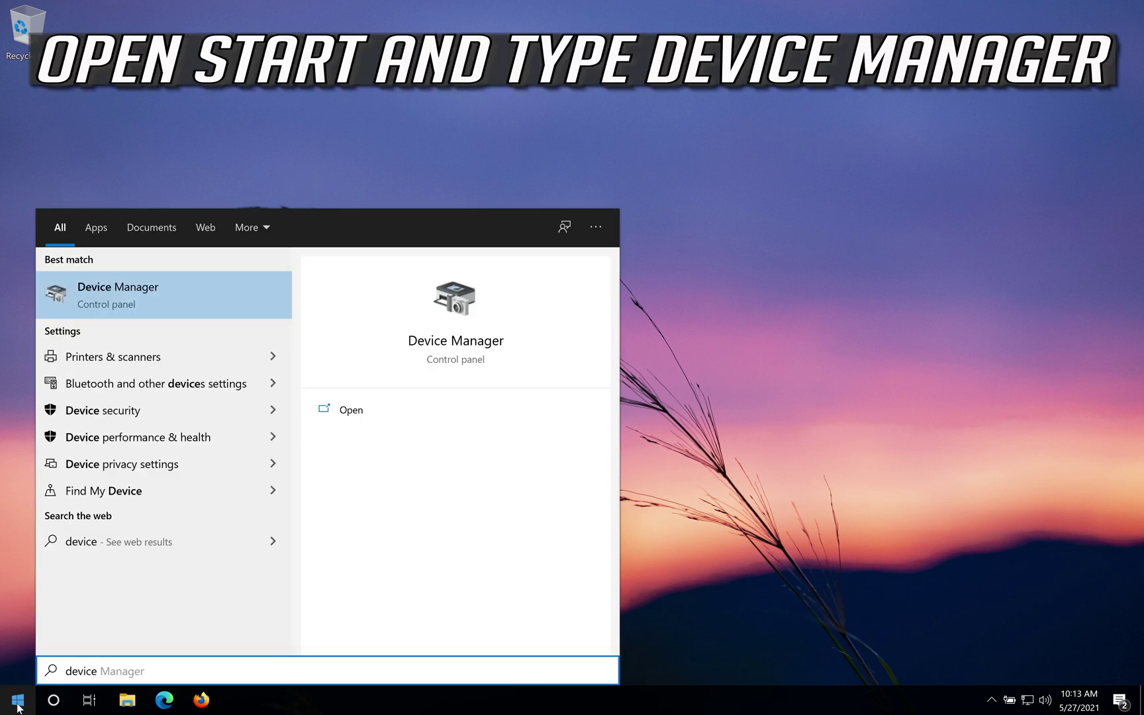
Search 'device manager' from the Start menu and launch the Device Manager best match
{"action": "type", "text": "manager"}
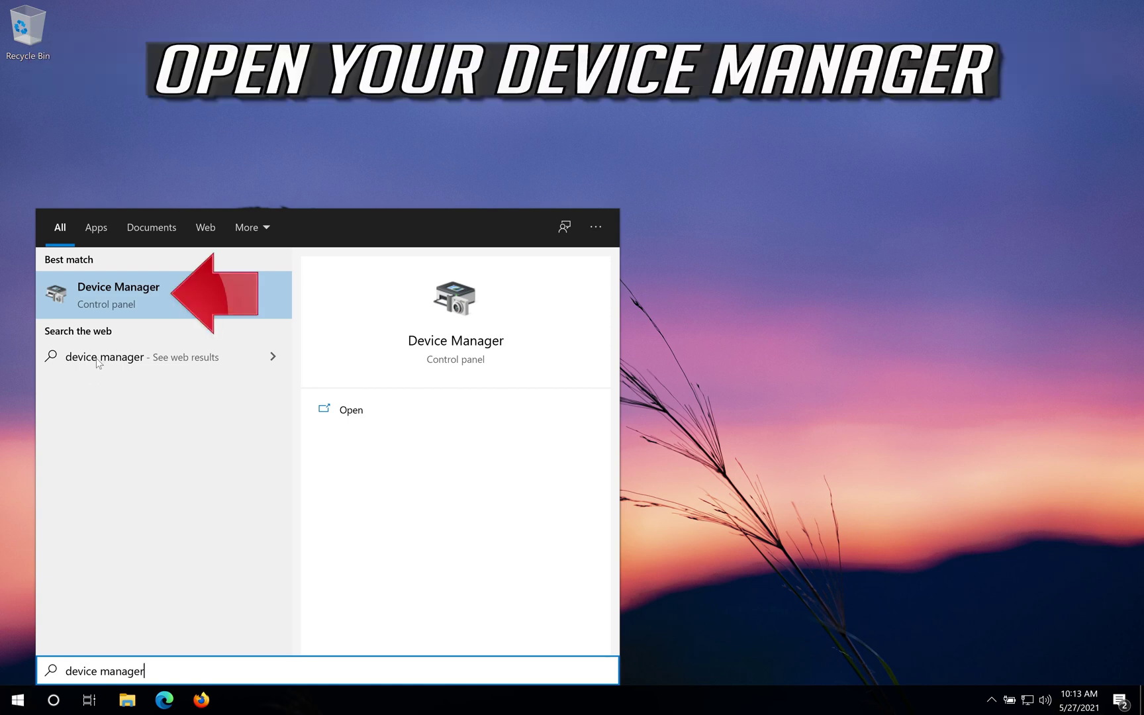
{"action": "left_click", "coordinate": [154, 292]}
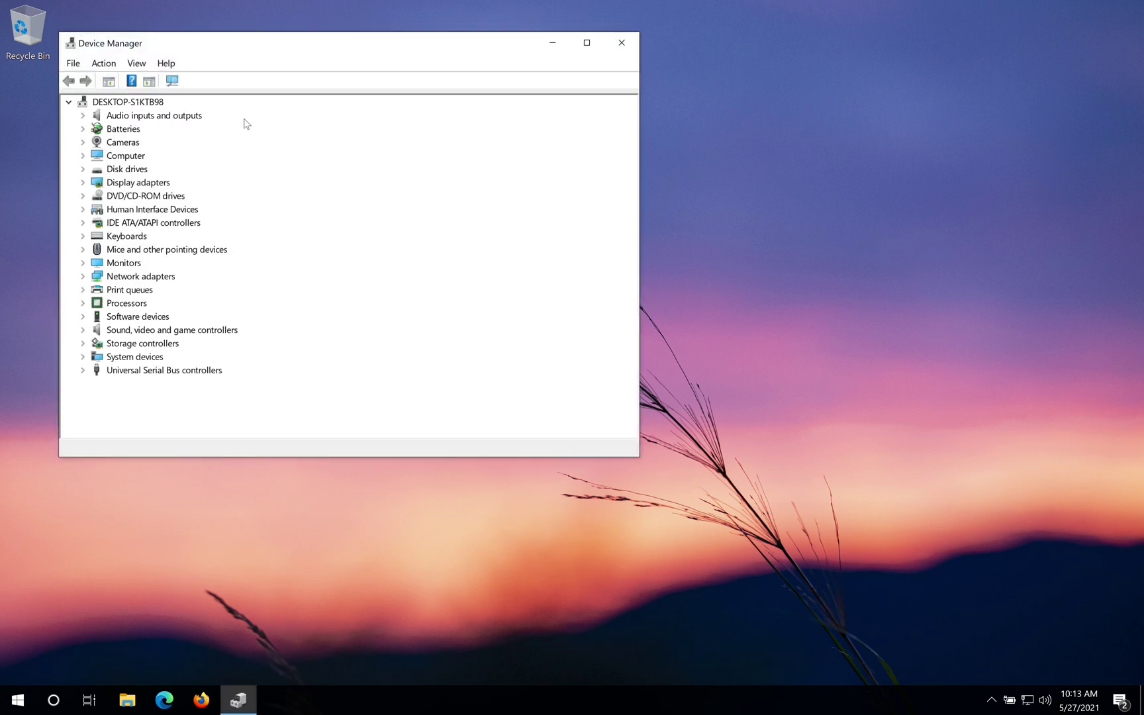
Centre Device Manager, expand Cameras and open the VirtualBox Webcam - Integrated Webcam Properties
{"action": "left_click_drag", "start_coordinate": [256, 47], "coordinate": [515, 131]}
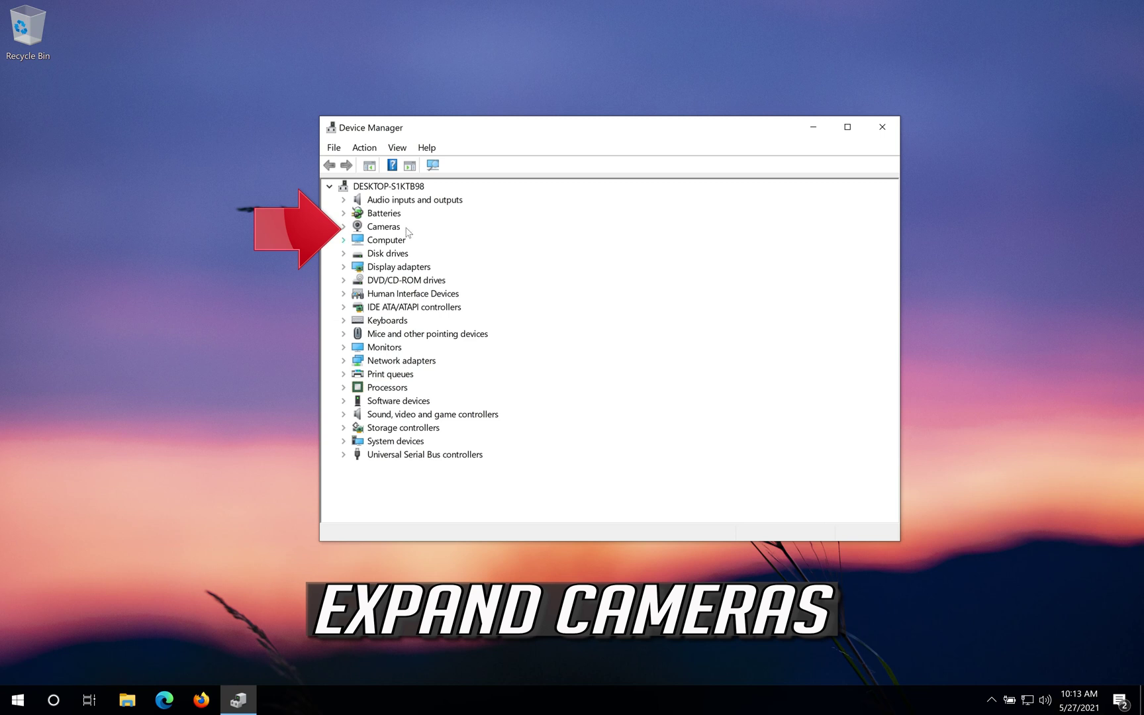
{"action": "left_click", "coordinate": [343, 227]}
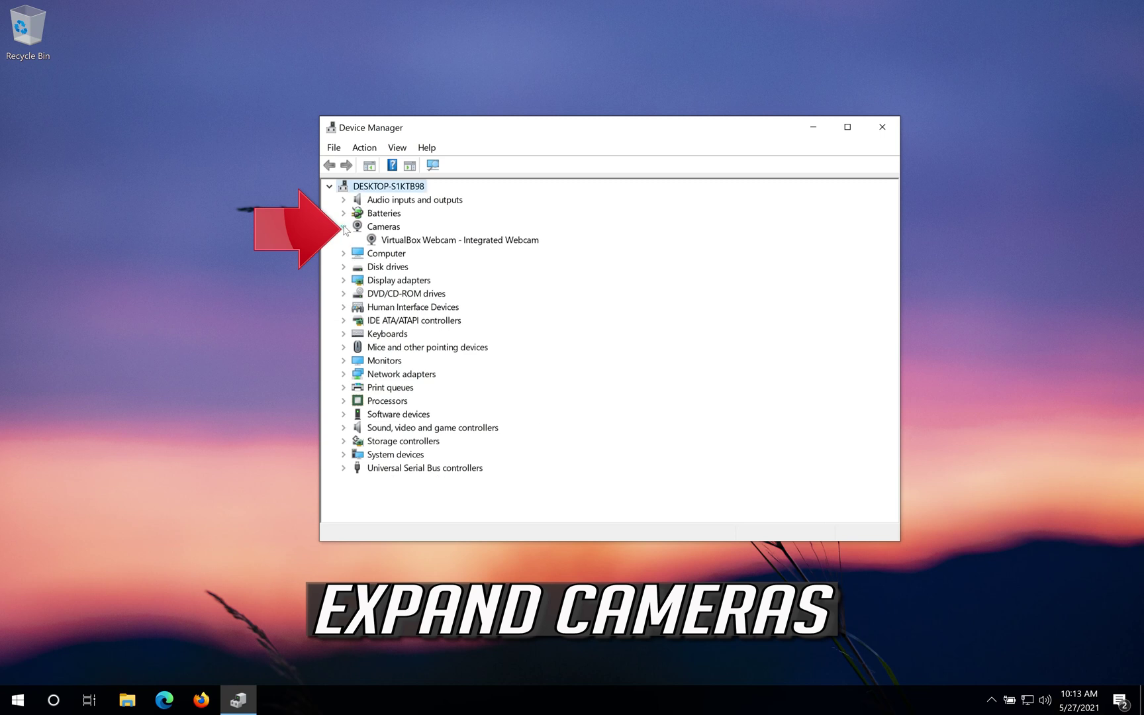
{"action": "right_click", "coordinate": [411, 244]}
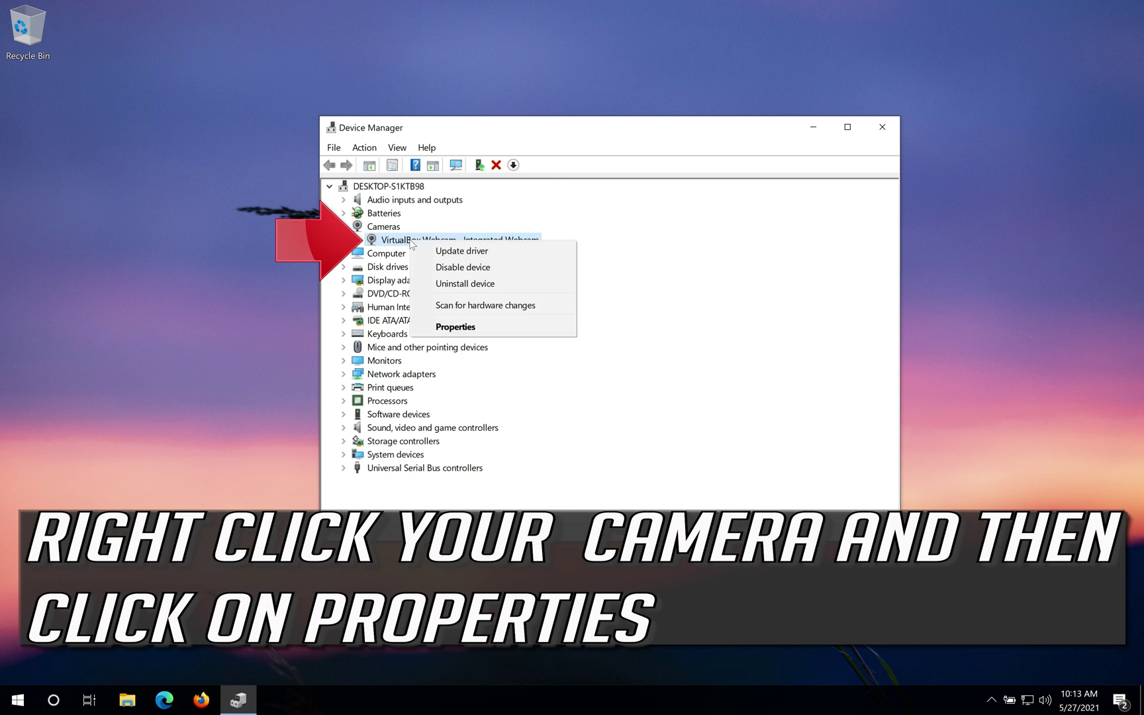
{"action": "left_click", "coordinate": [449, 327]}
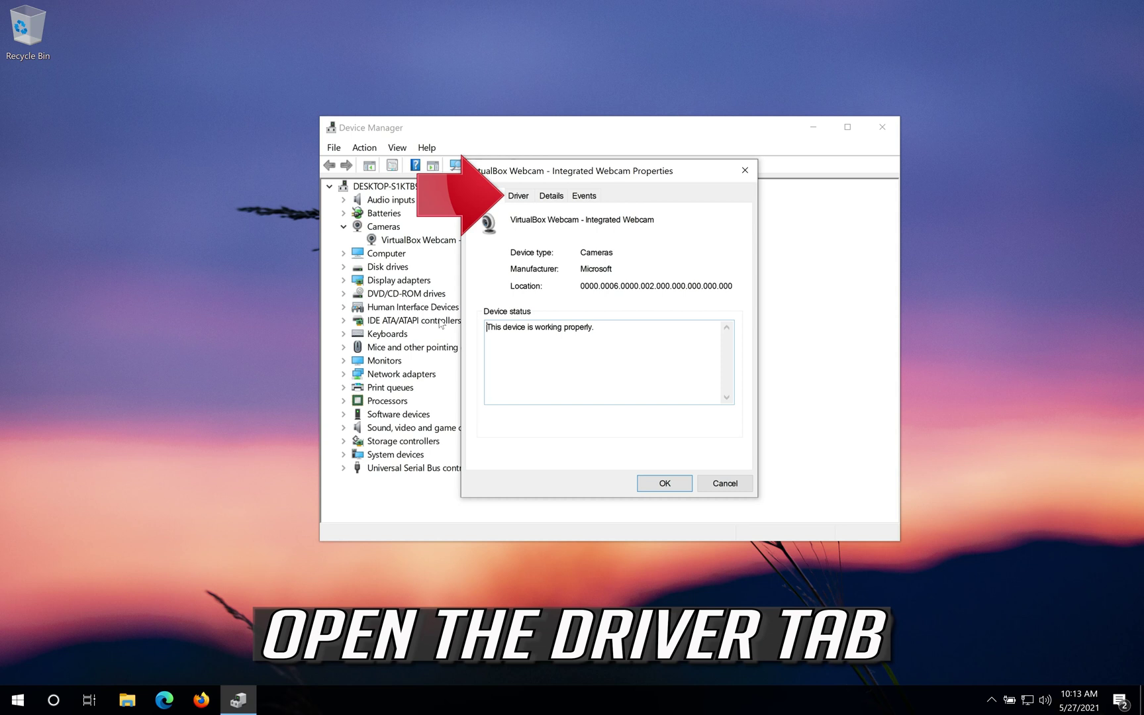
On the Driver tab, disable the VirtualBox webcam, confirm with Yes, then re-enable it
{"action": "left_click", "coordinate": [519, 196]}
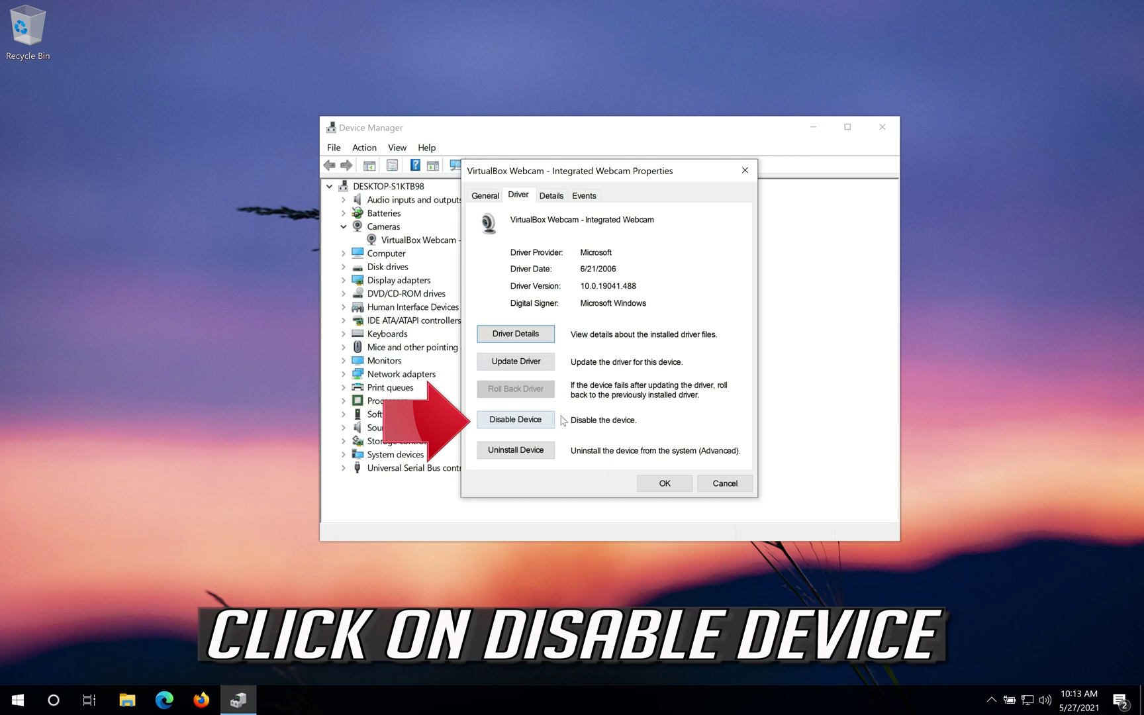
{"action": "left_click", "coordinate": [519, 421]}
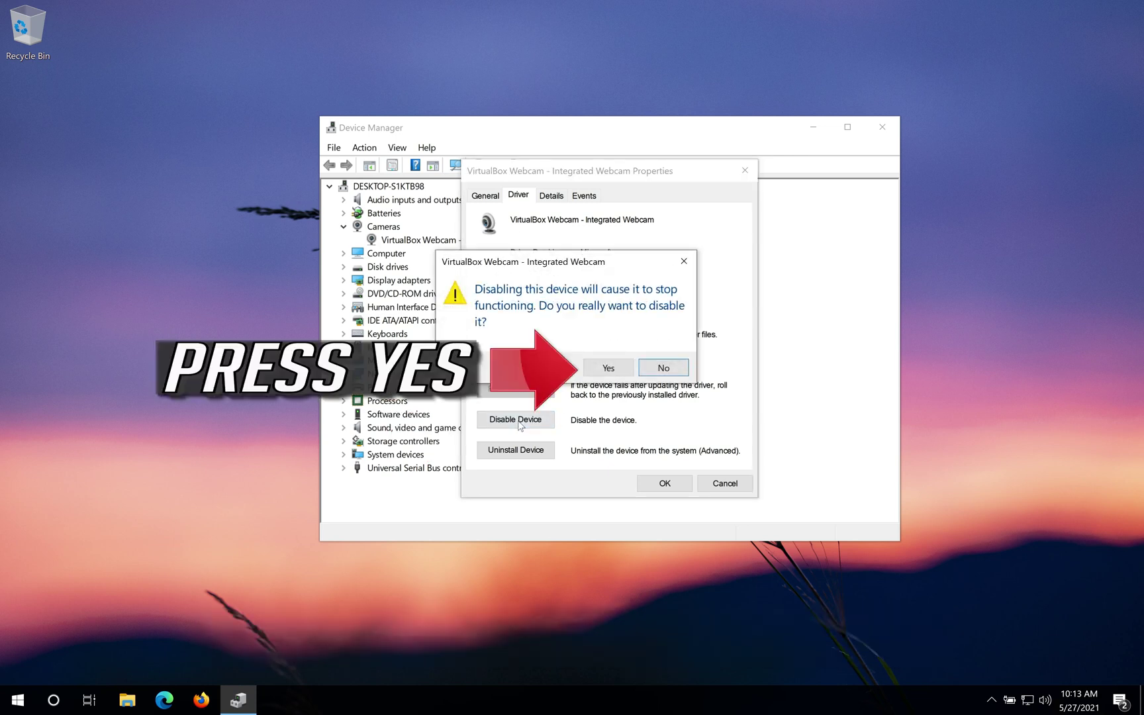
{"action": "left_click", "coordinate": [609, 368]}
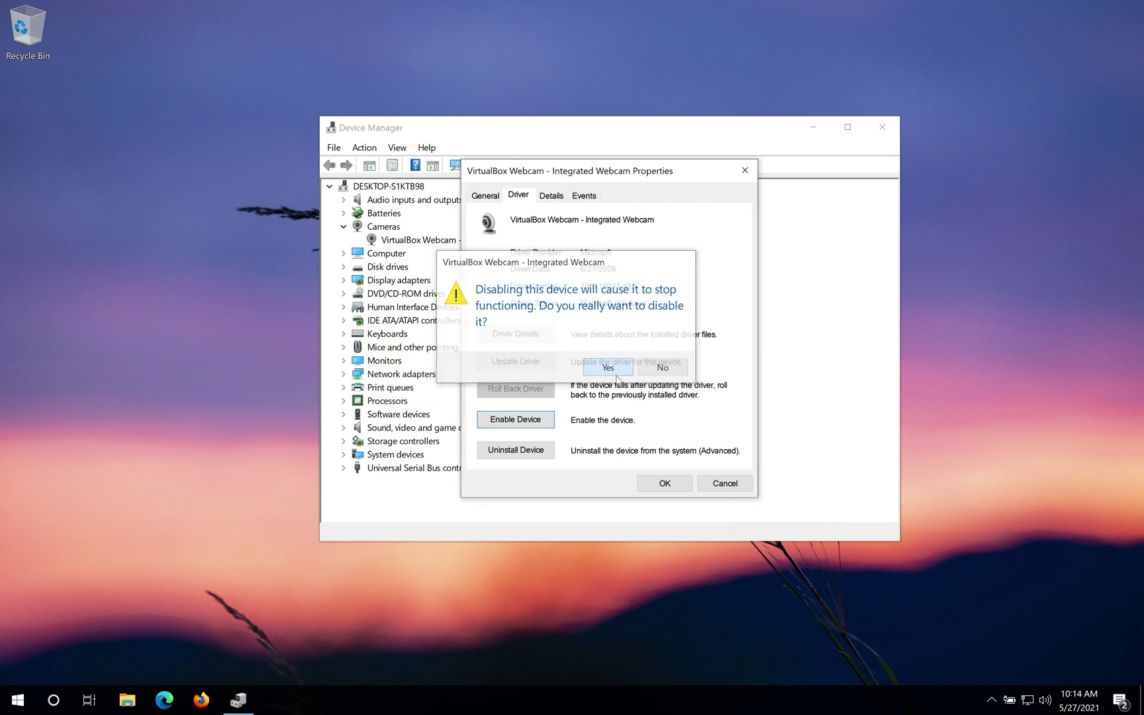
{"action": "left_click", "coordinate": [517, 423]}
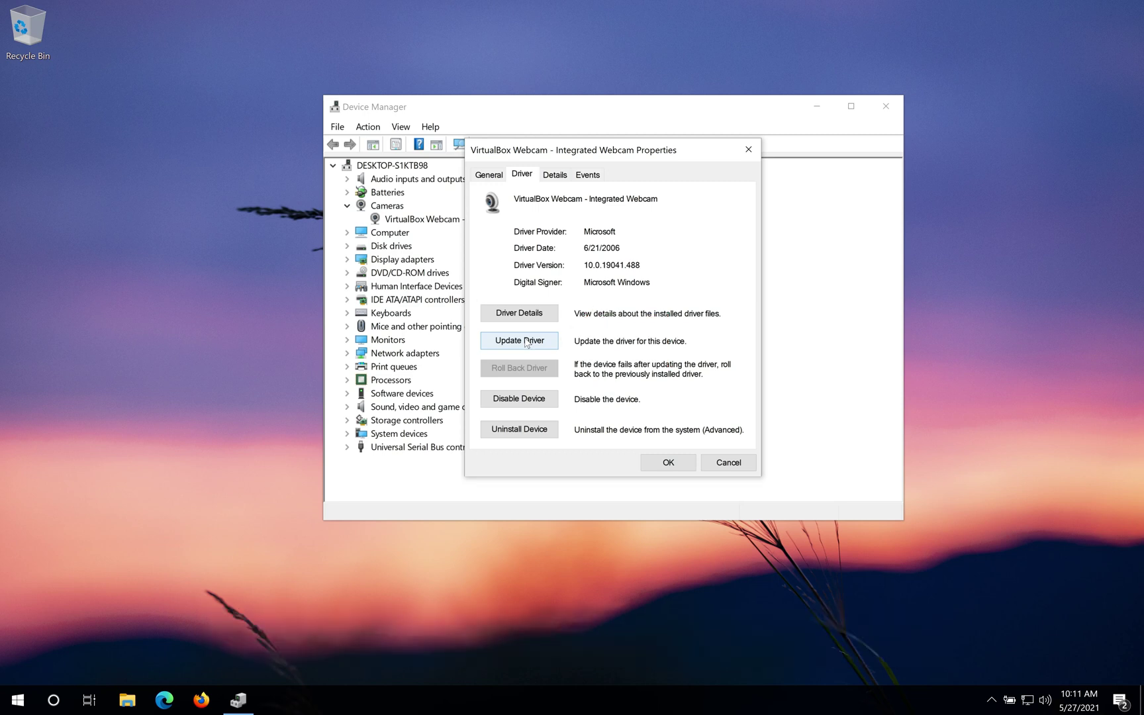
Start Update Driver, browse this computer, and pick from the list of available drivers
{"action": "left_click", "coordinate": [526, 342]}
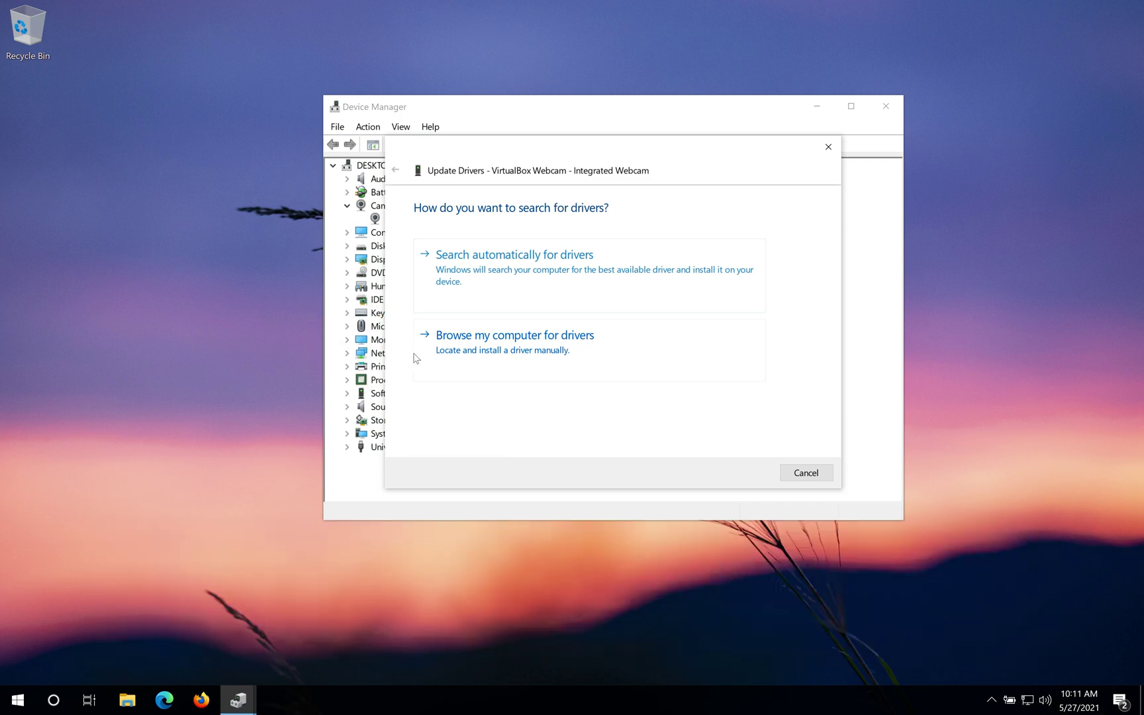
{"action": "left_click", "coordinate": [519, 372]}
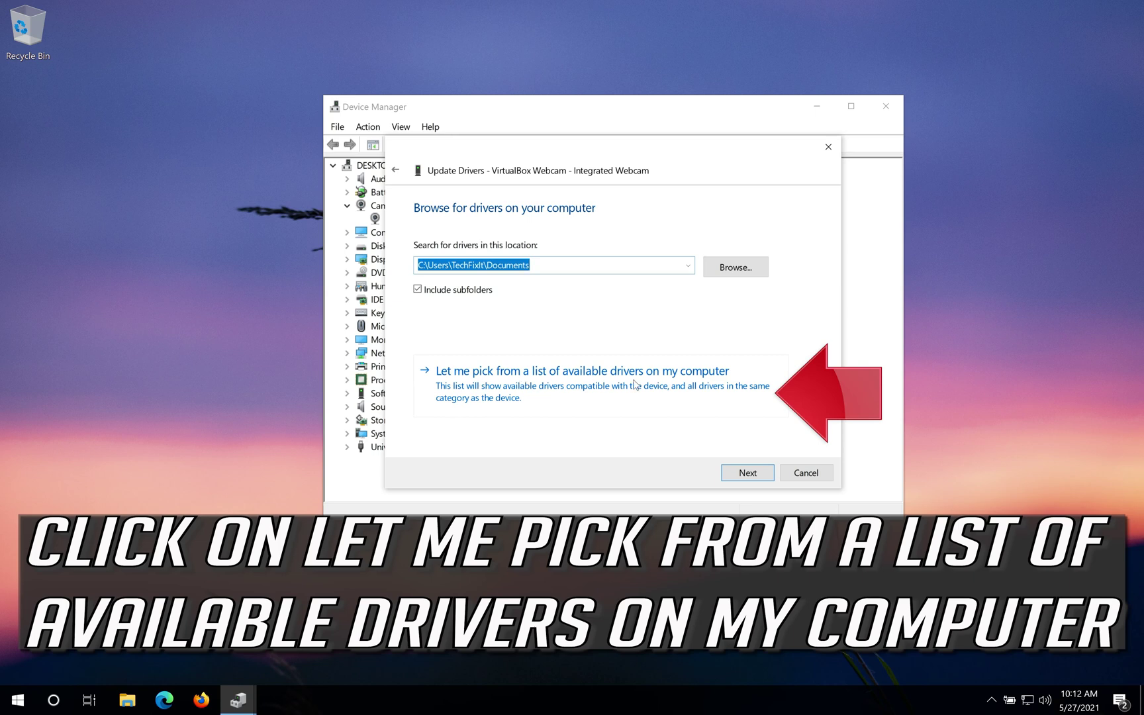
{"action": "left_click", "coordinate": [522, 386]}
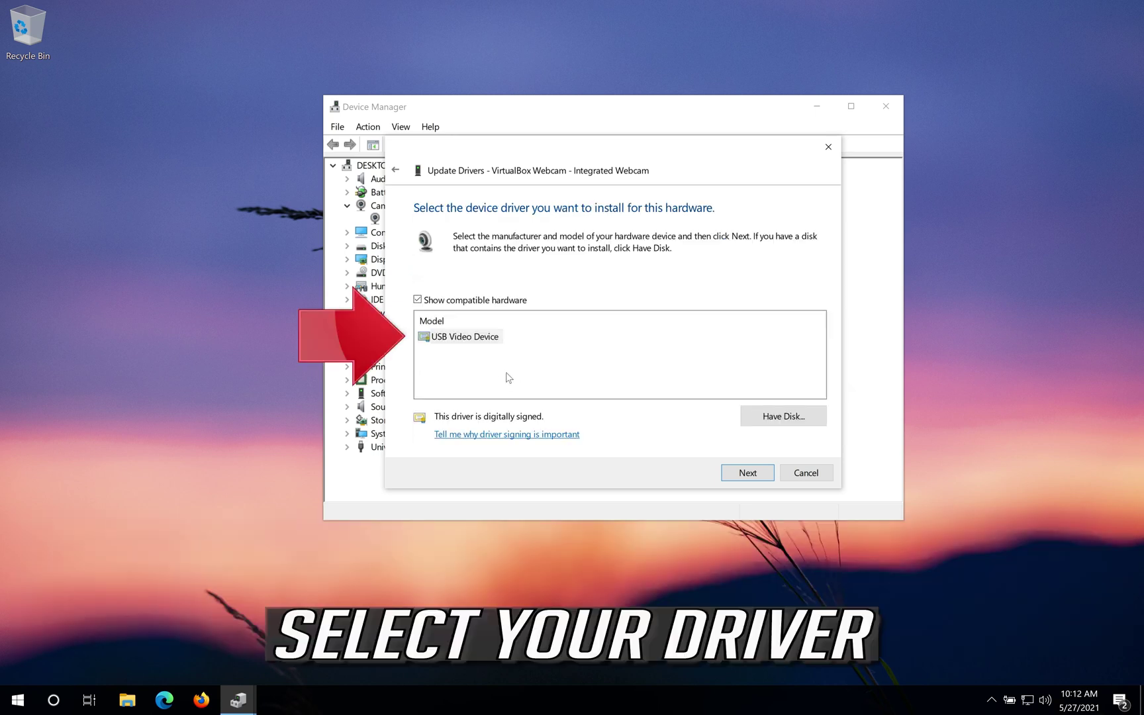
Select USB Video Device in the Model list and install it as the webcam driver
{"action": "left_click", "coordinate": [444, 340]}
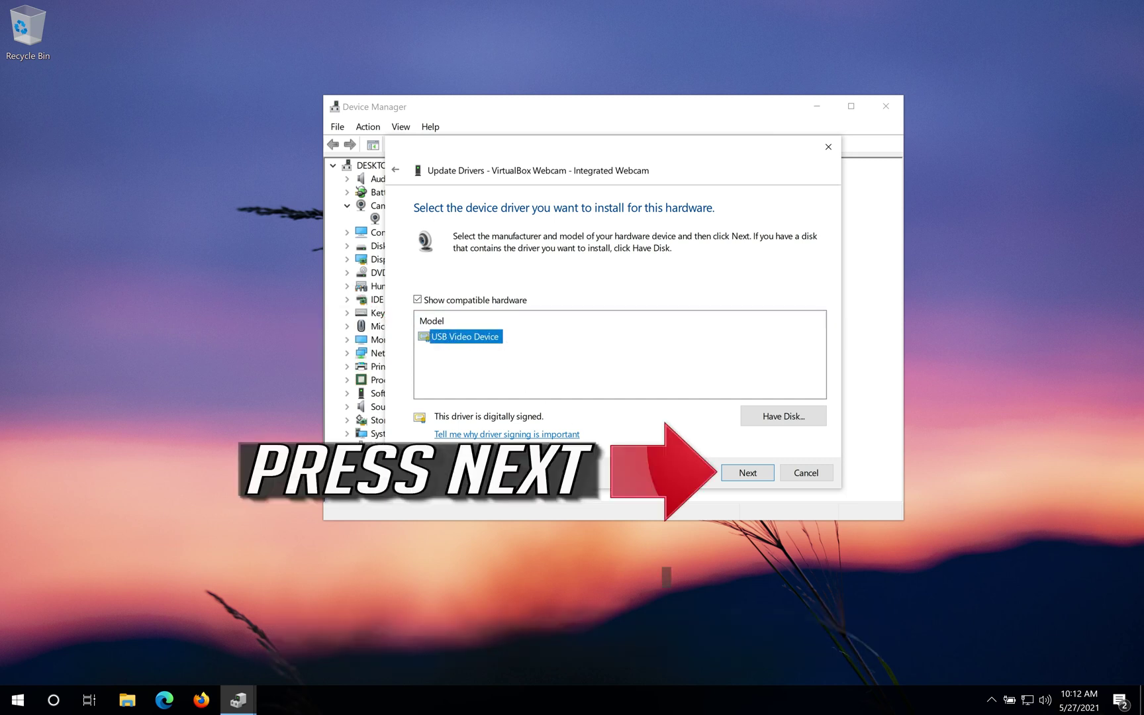
{"action": "left_click", "coordinate": [748, 474]}
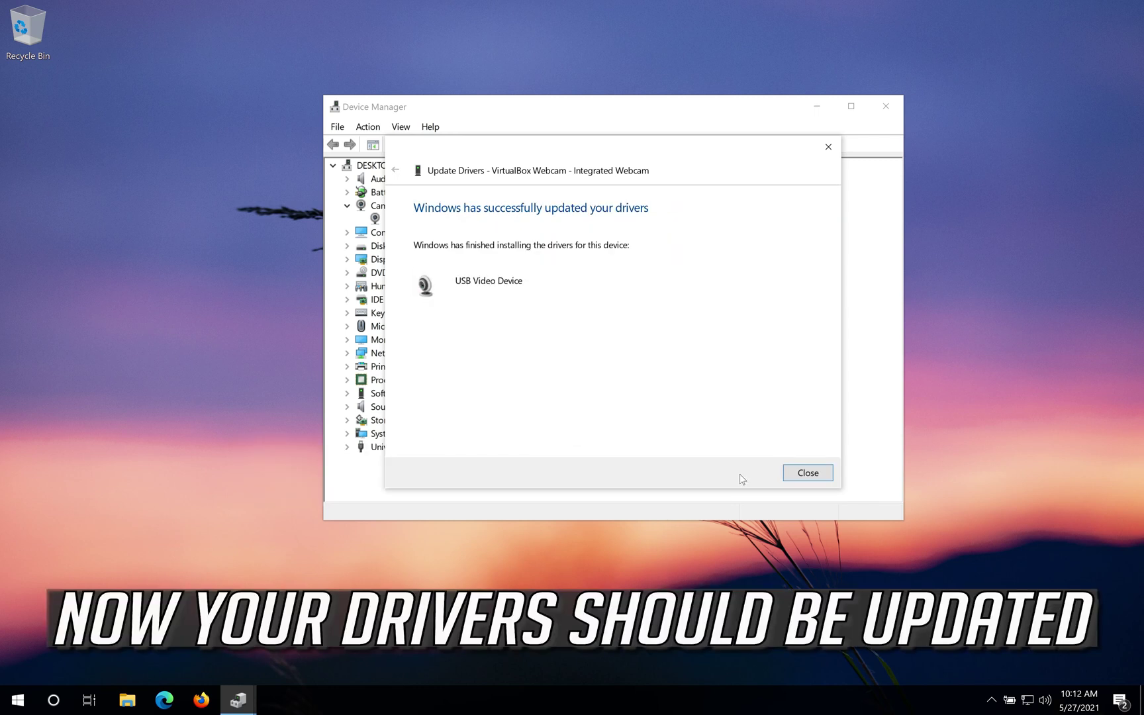